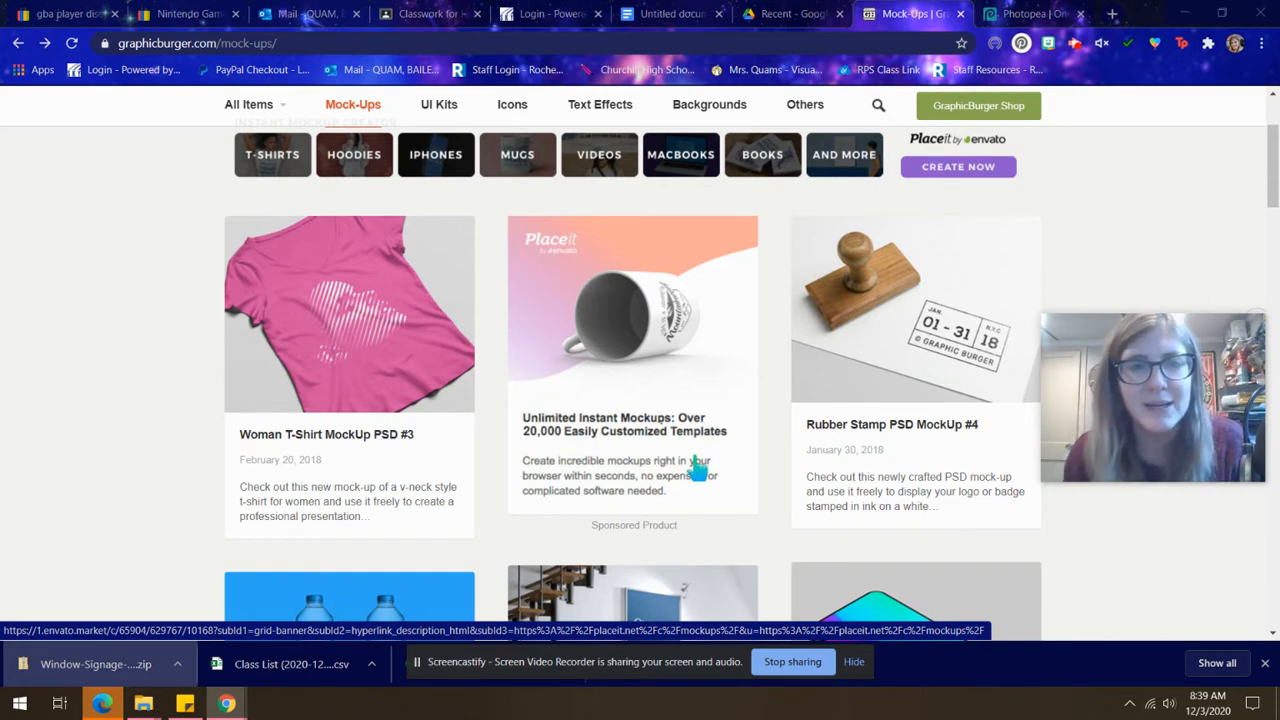
Browse the GraphicBurger mock-ups gallery, examining the apparel, phone, packaging, vehicle and mug templates on offer.
scroll(697, 467, "down", 3)
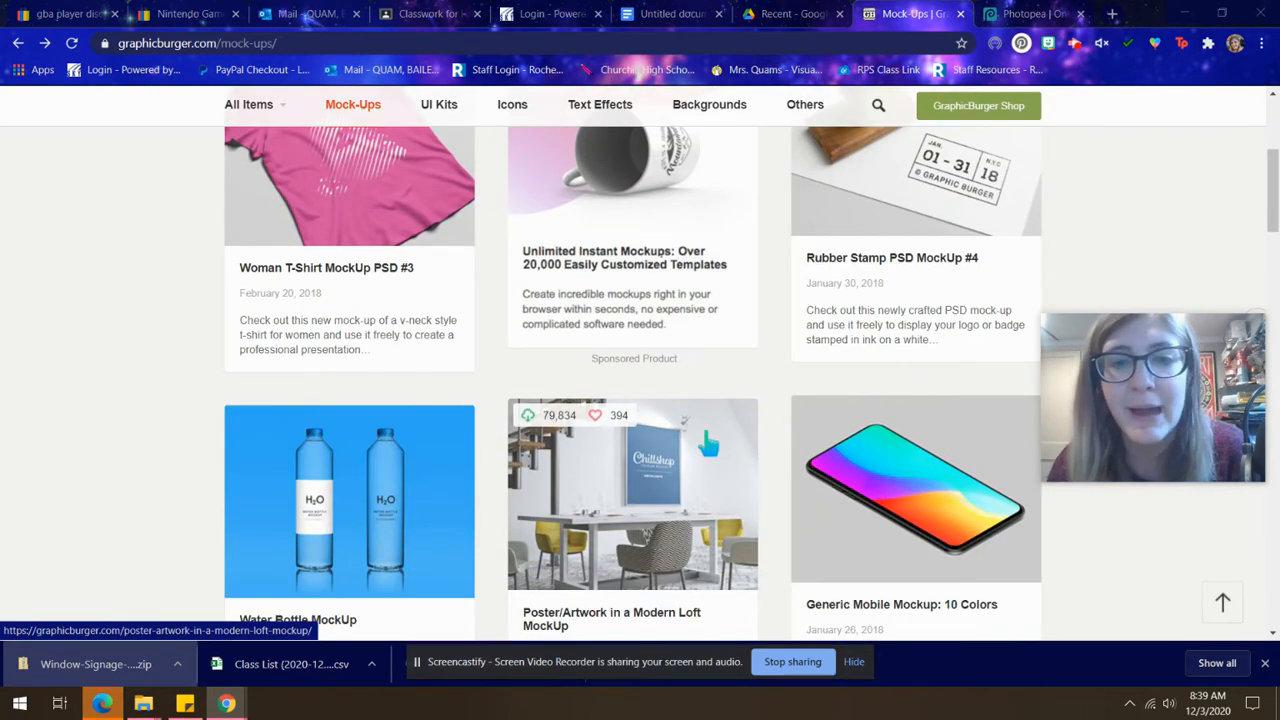
scroll(705, 445, "down", 1)
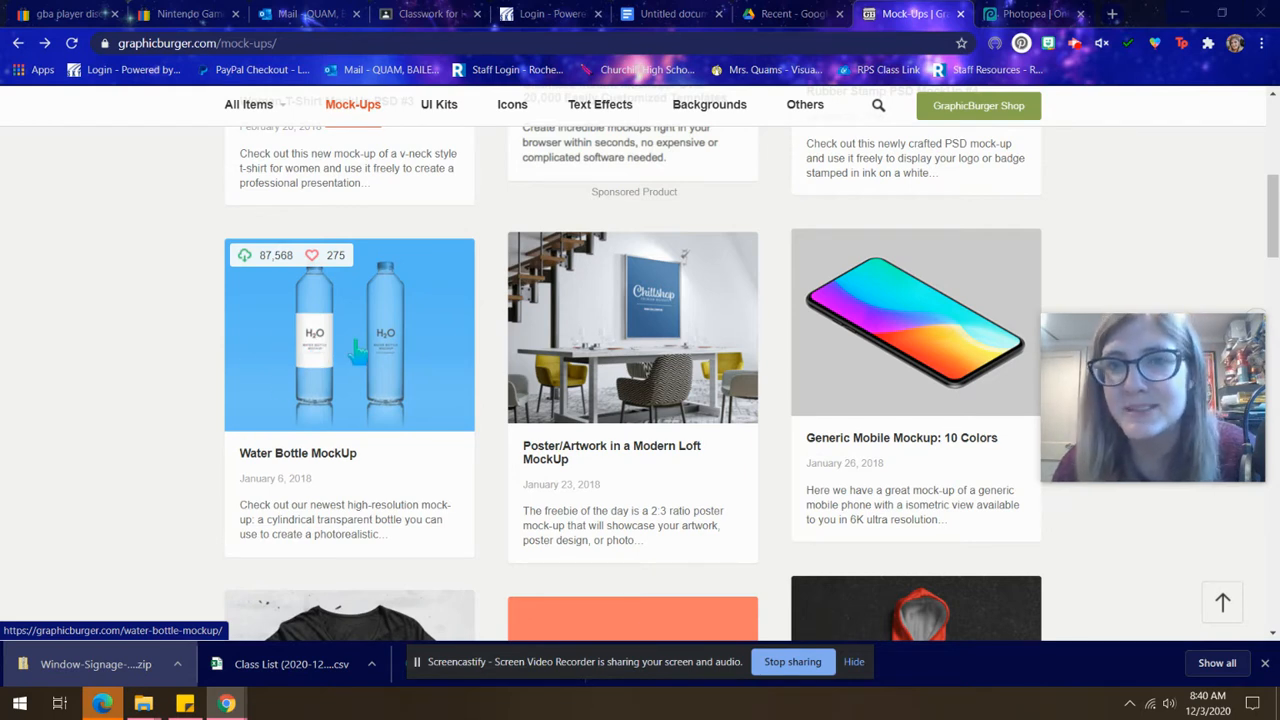
scroll(771, 306, "down", 2)
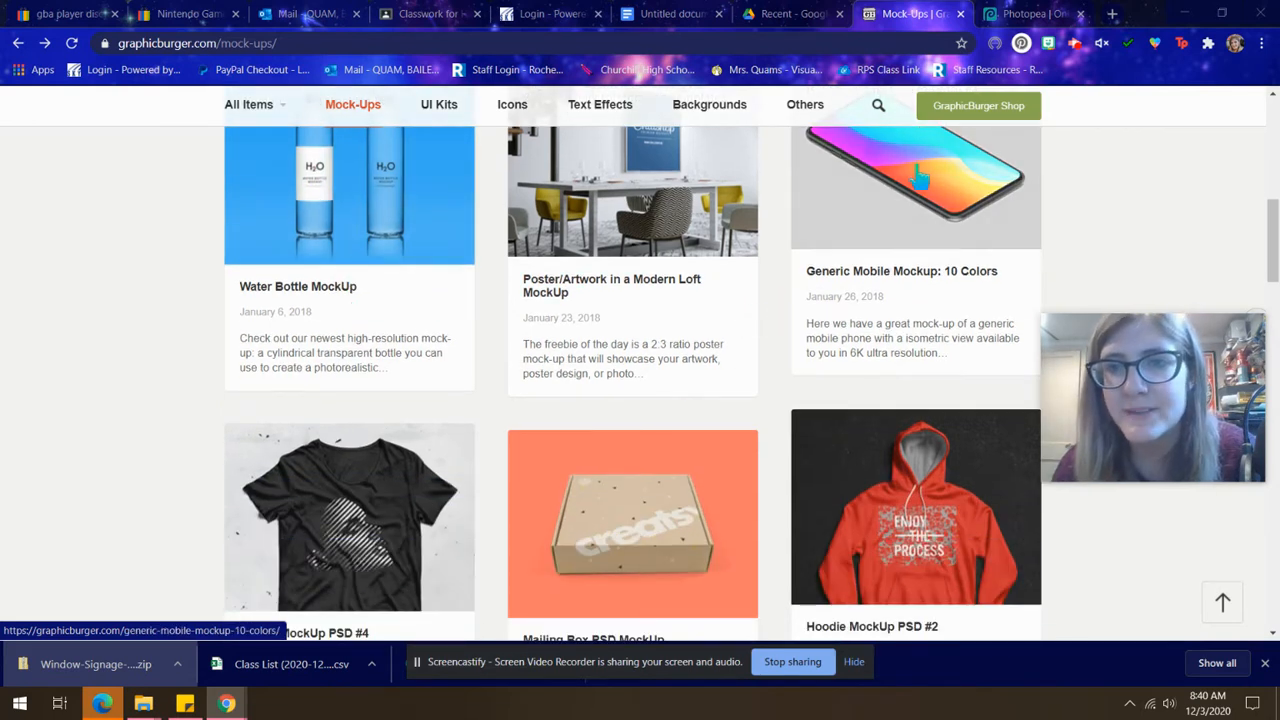
scroll(900, 260, "down", 3)
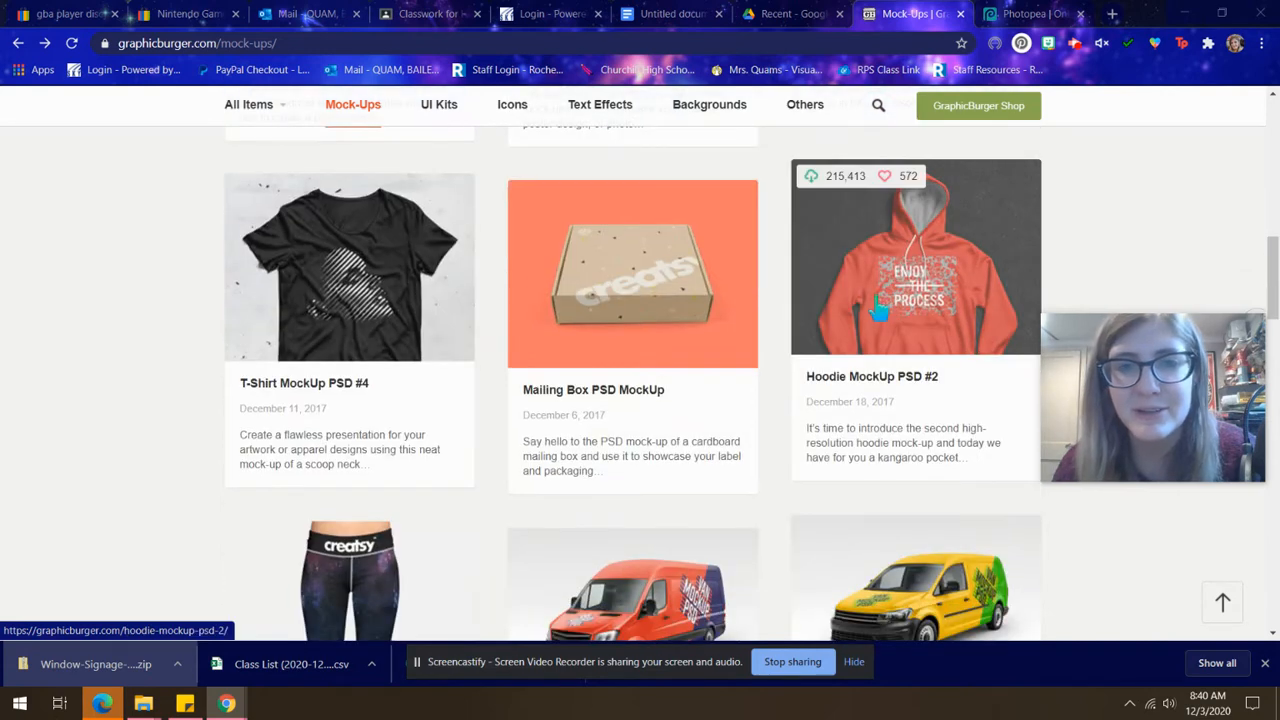
scroll(878, 310, "down", 4)
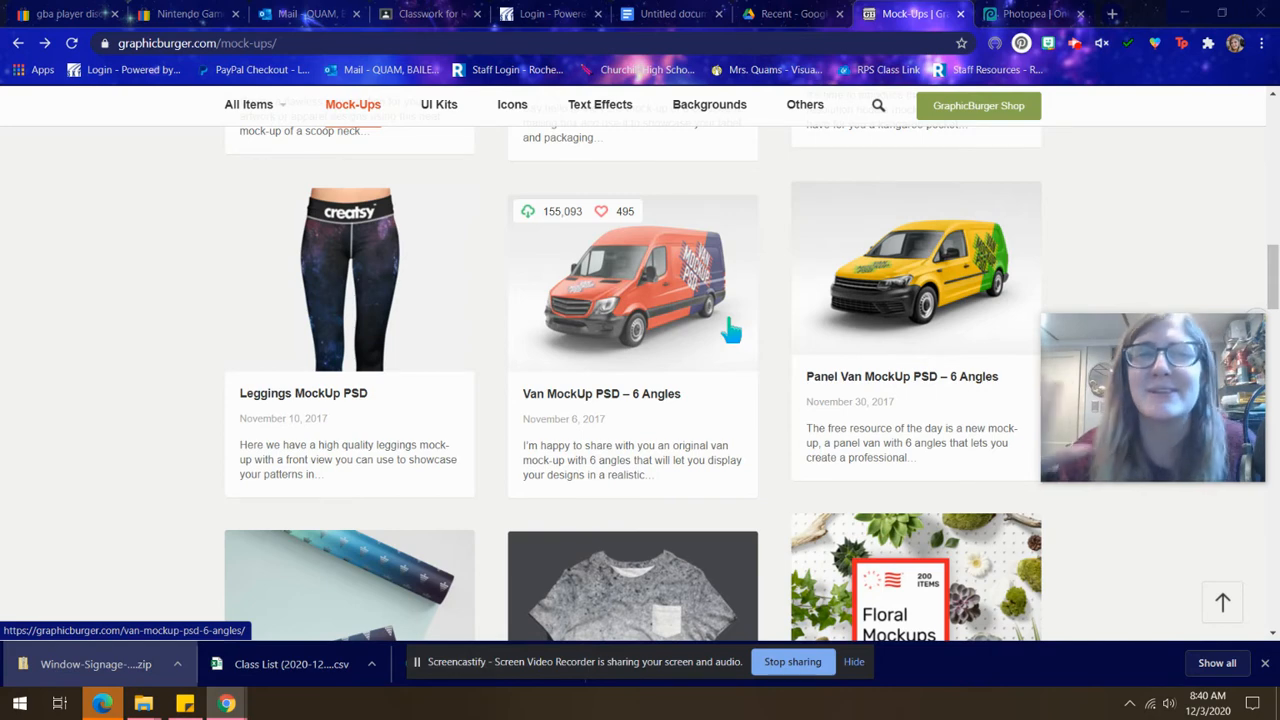
scroll(730, 330, "down", 3)
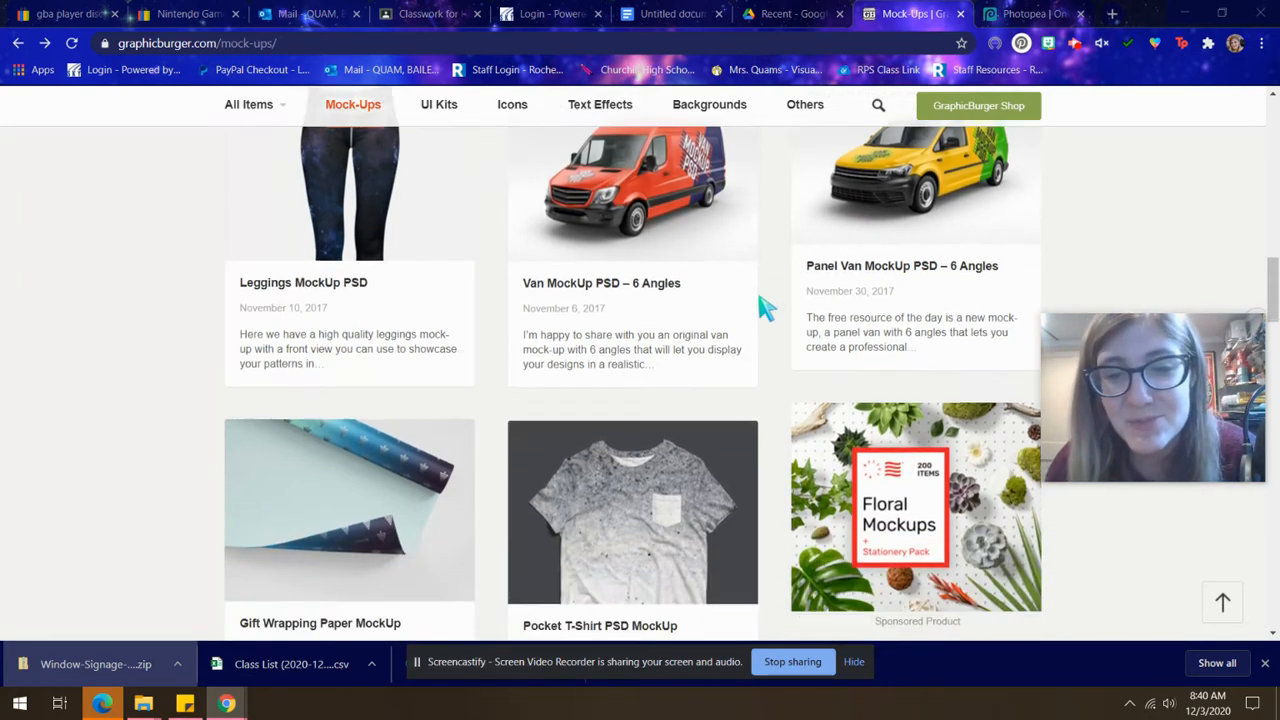
scroll(770, 314, "down", 1)
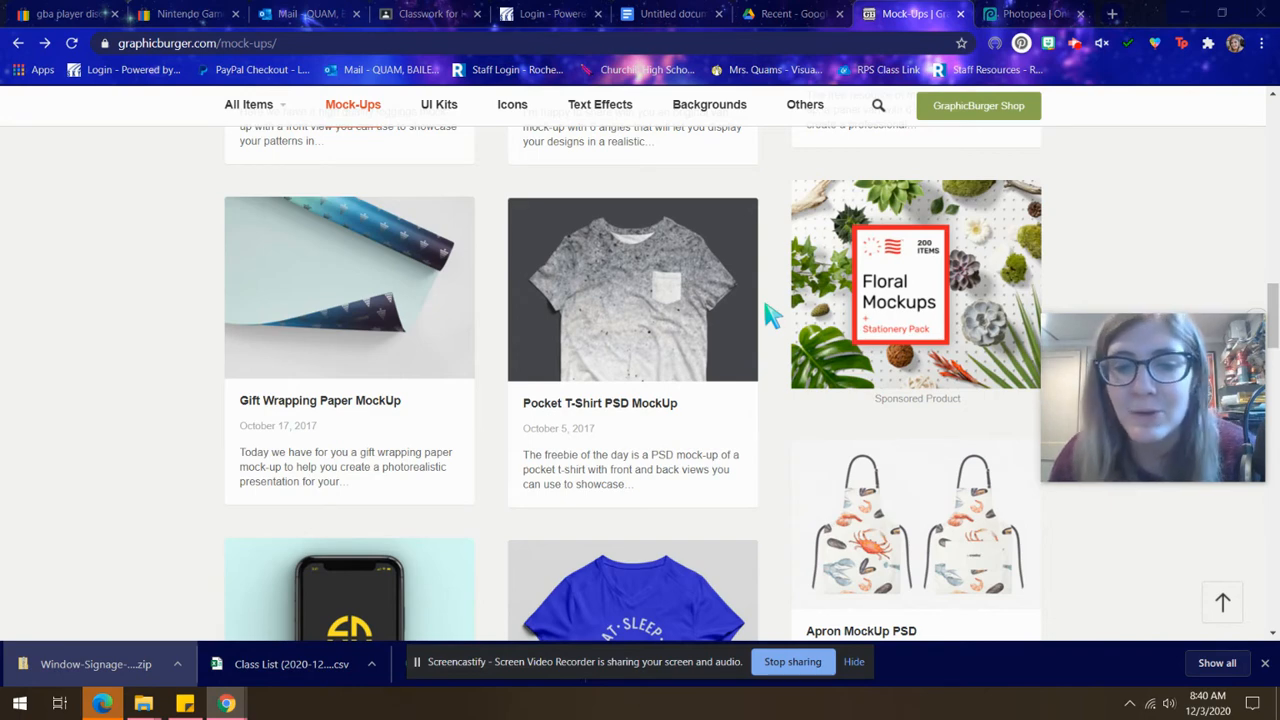
scroll(780, 340, "down", 1)
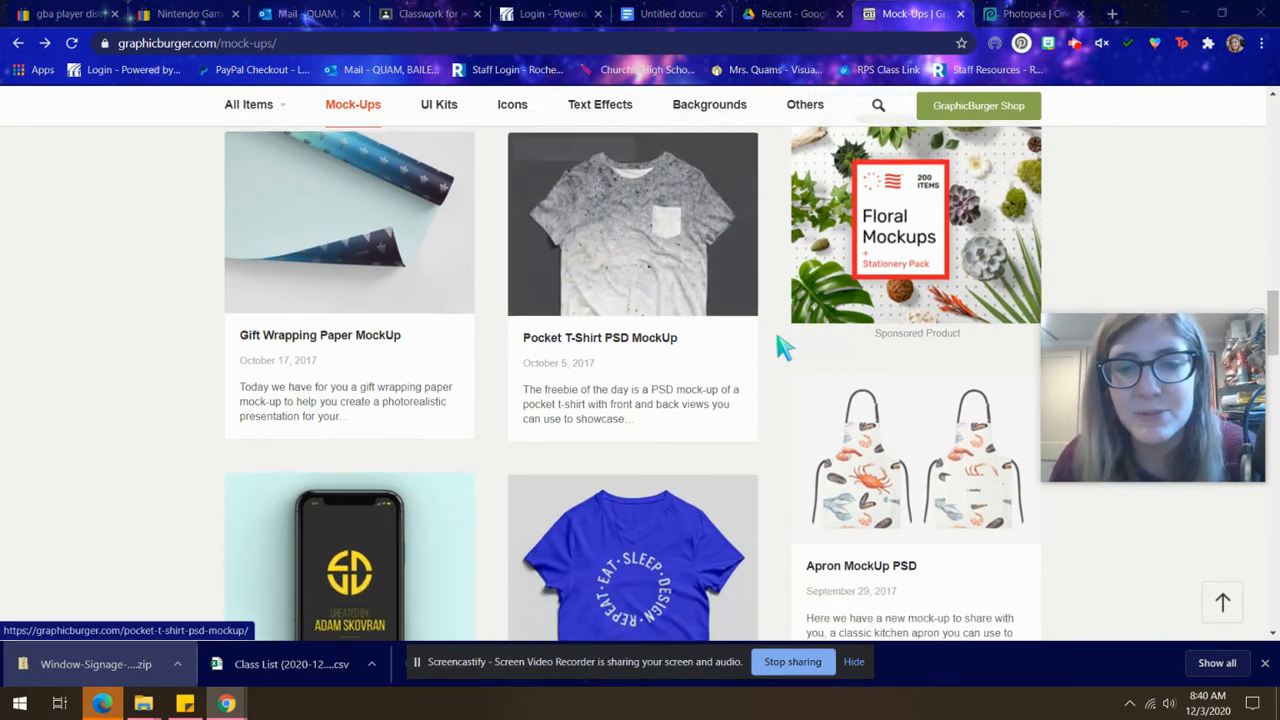
scroll(703, 392, "down", 2)
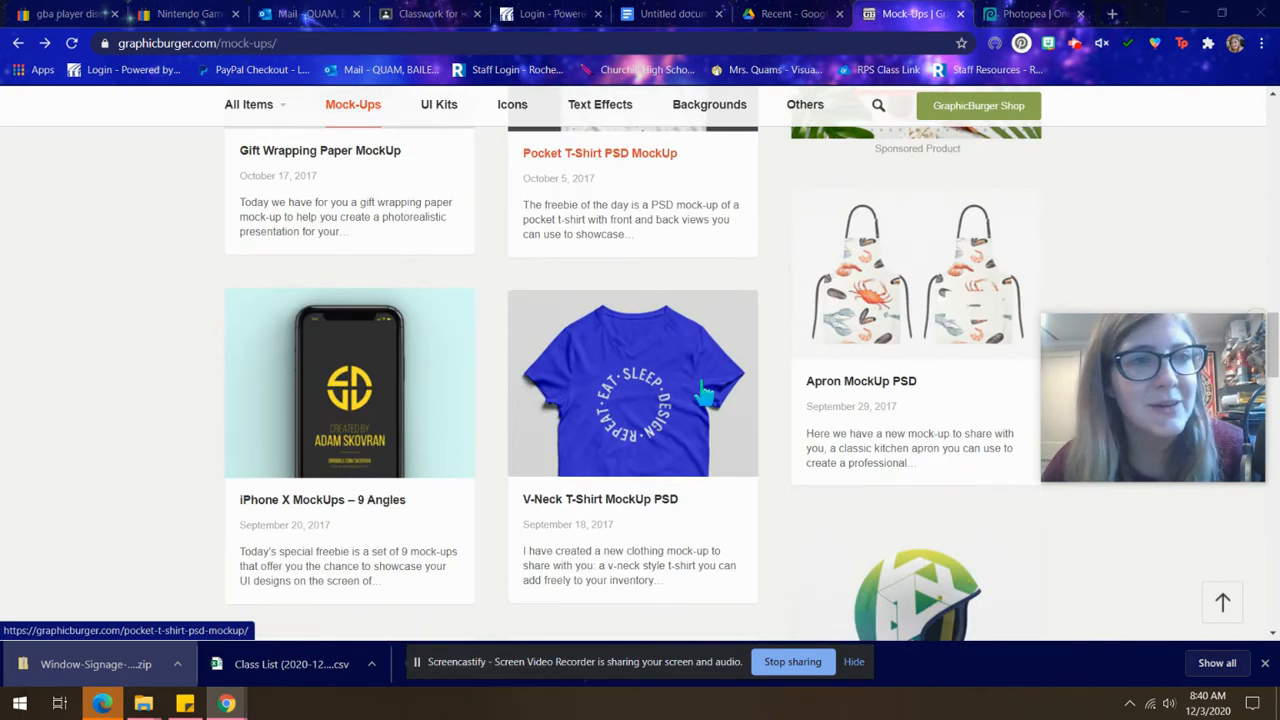
scroll(703, 392, "down", 3)
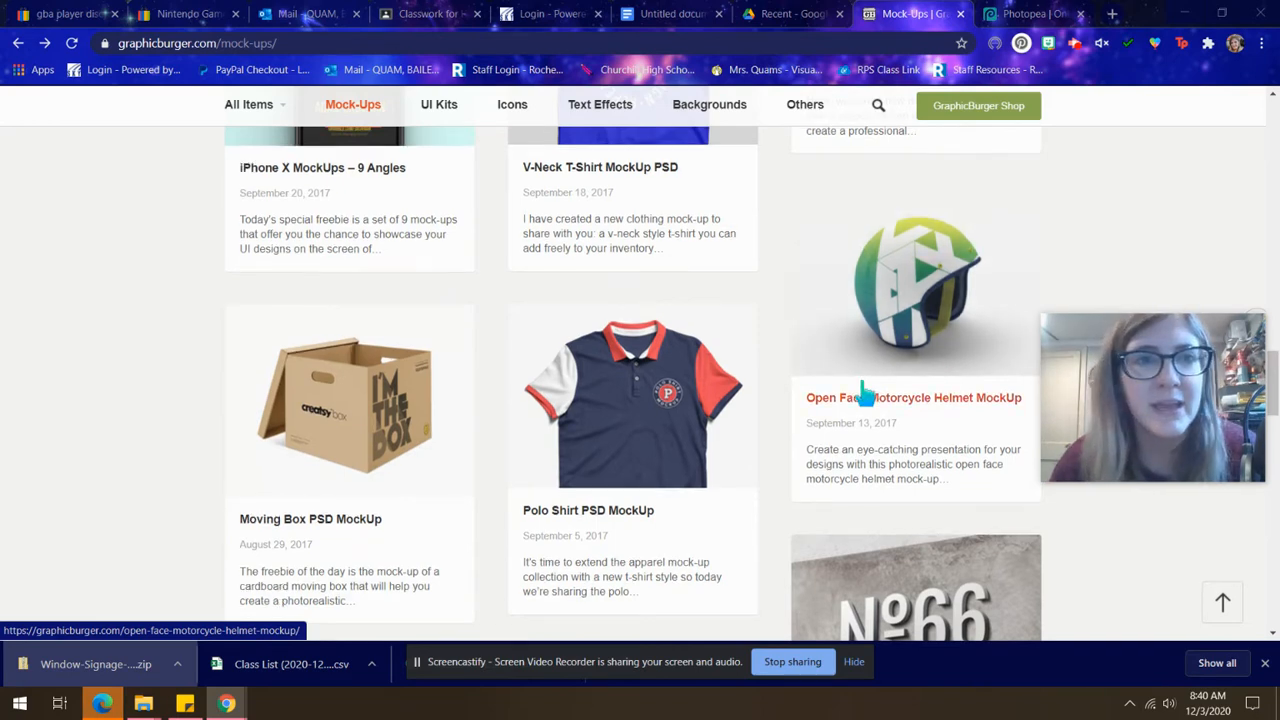
scroll(864, 394, "up", 2)
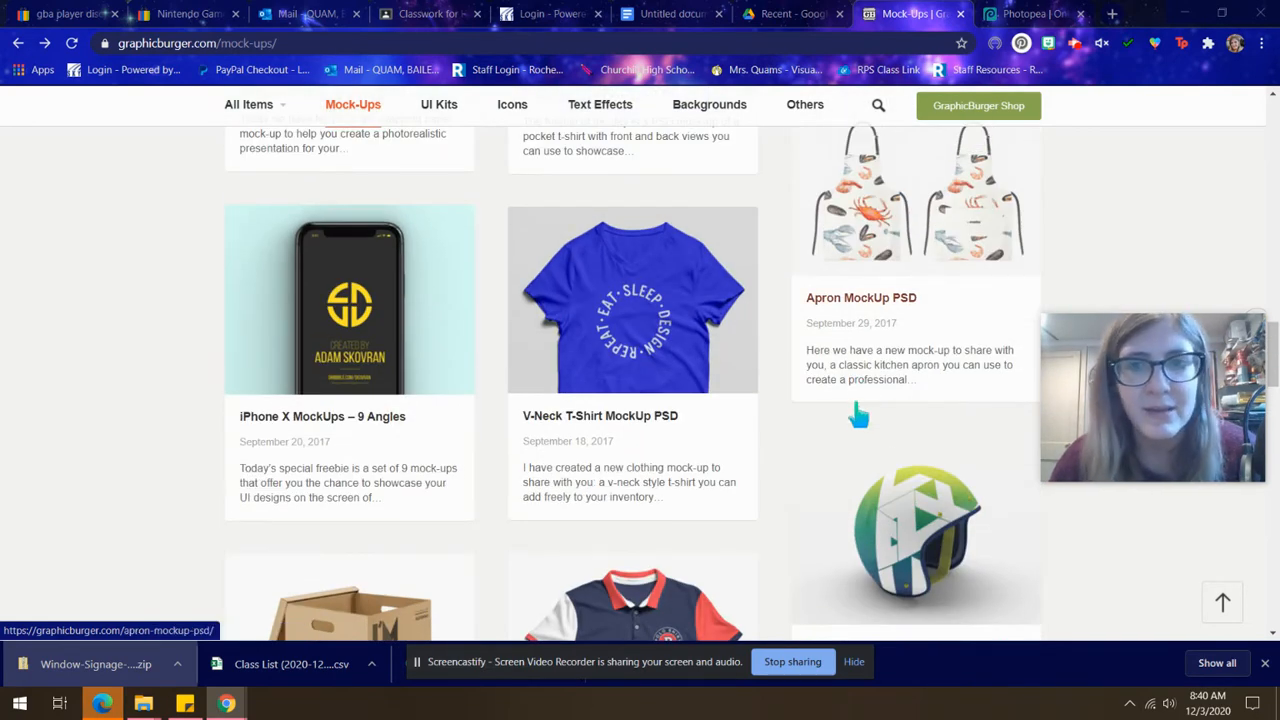
scroll(868, 410, "up", 1)
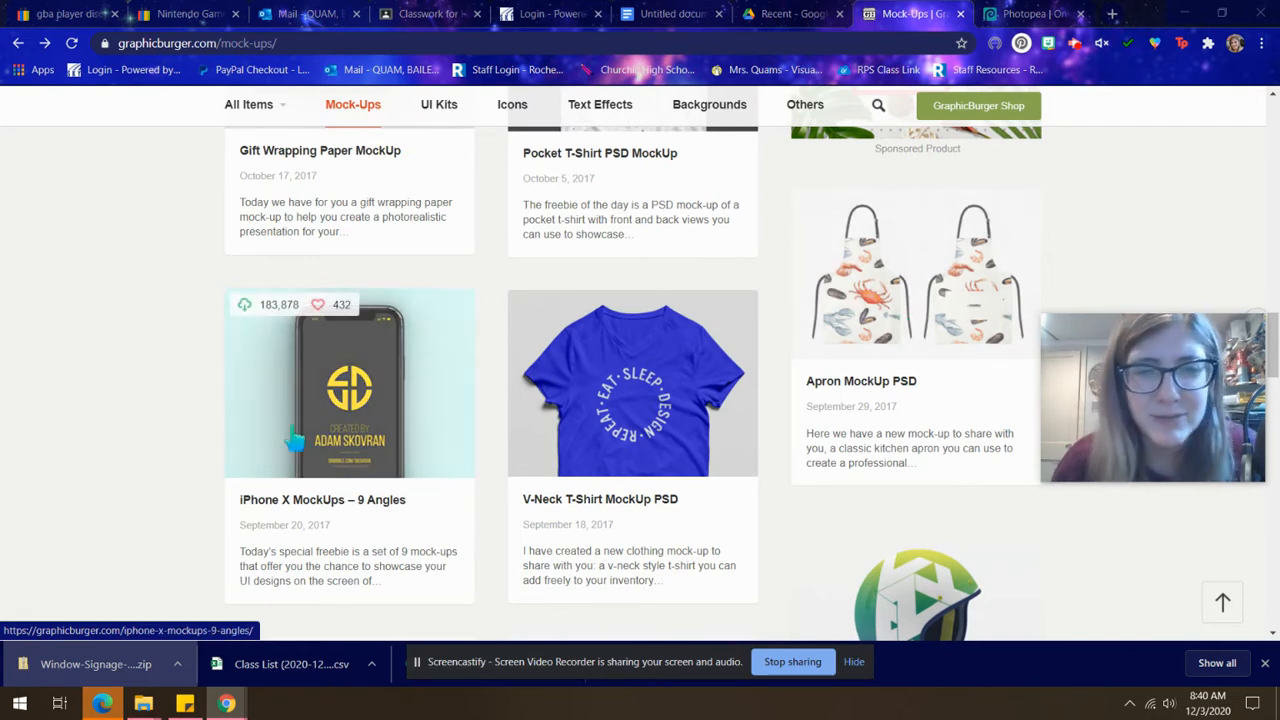
scroll(318, 462, "down", 3)
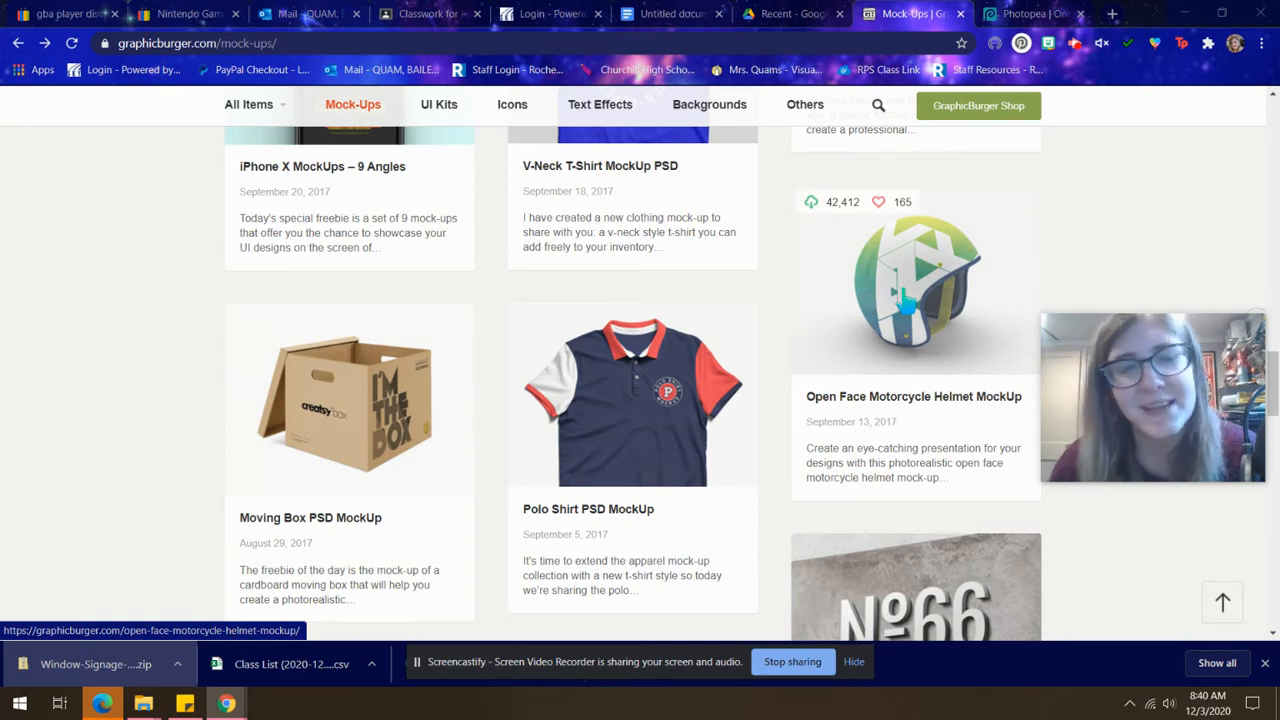
scroll(620, 485, "down", 2)
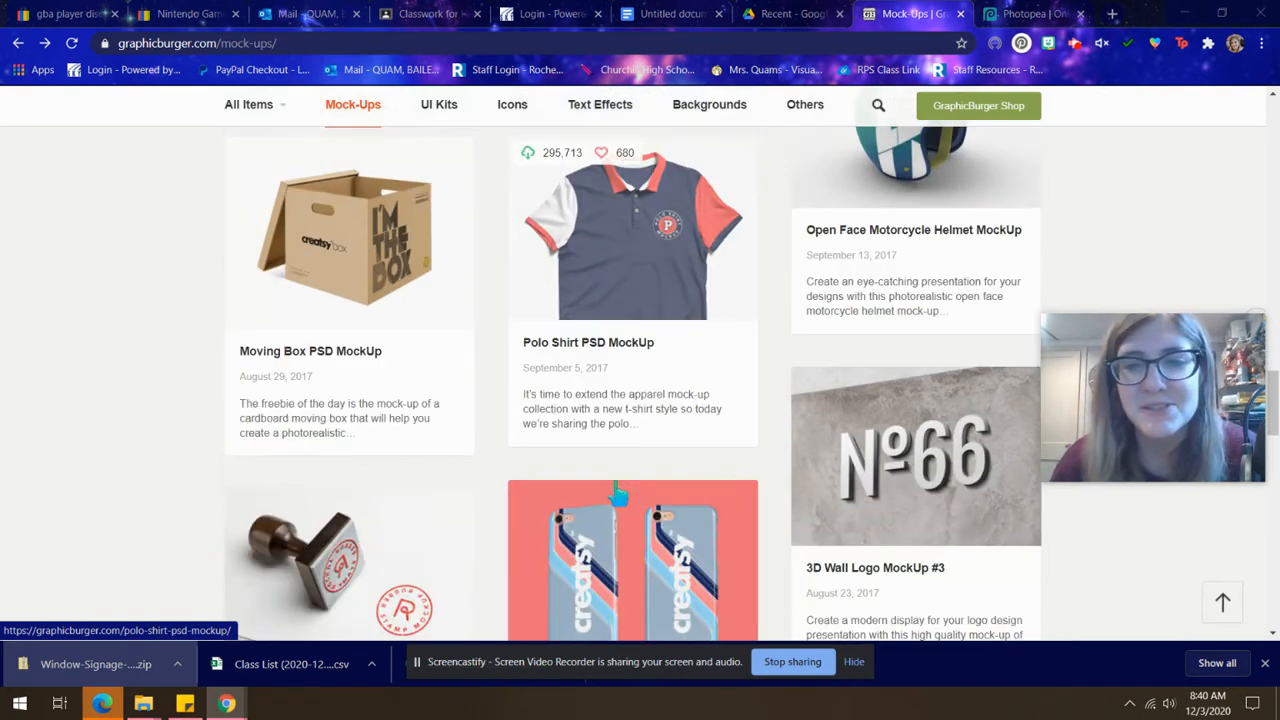
scroll(618, 490, "down", 1)
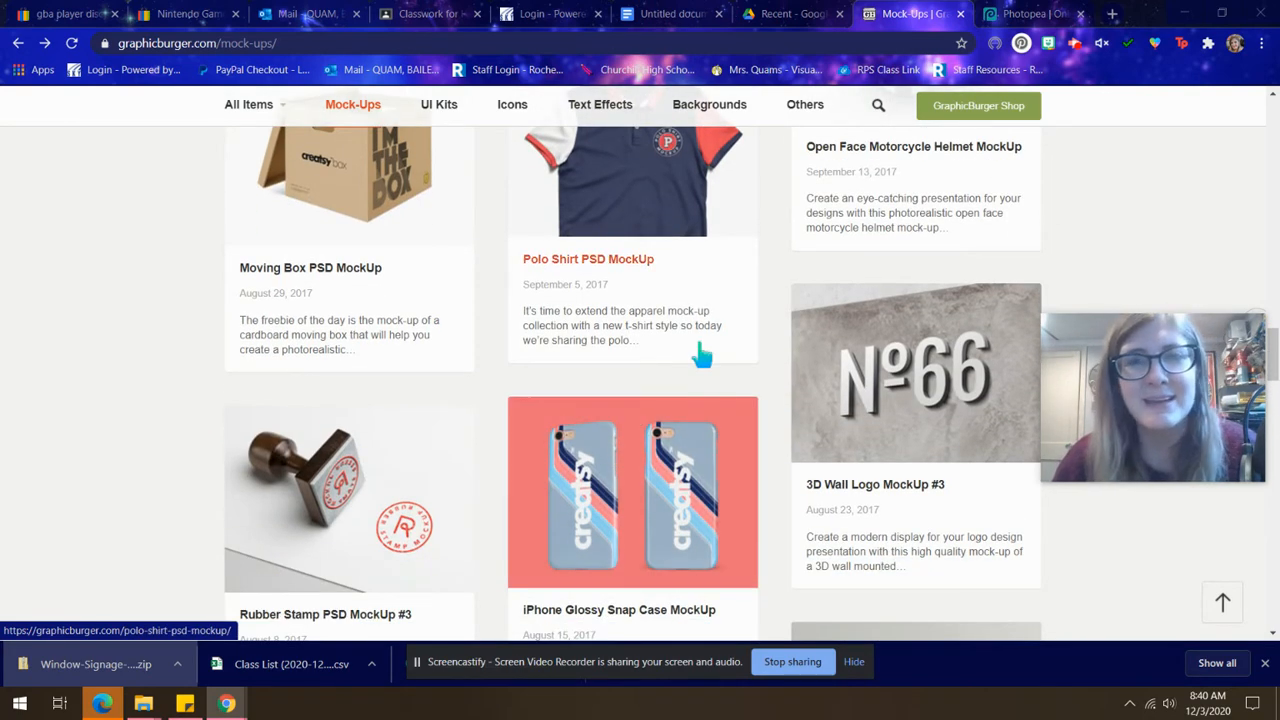
scroll(702, 352, "down", 6)
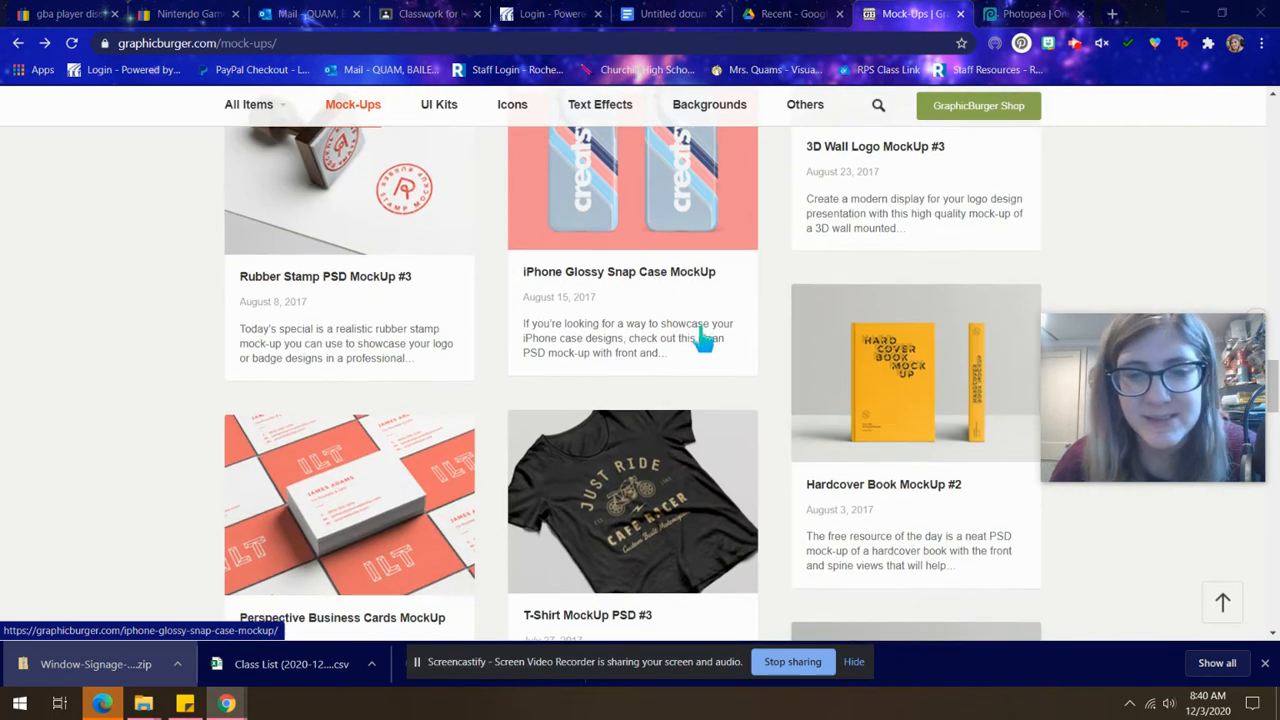
scroll(704, 341, "down", 1)
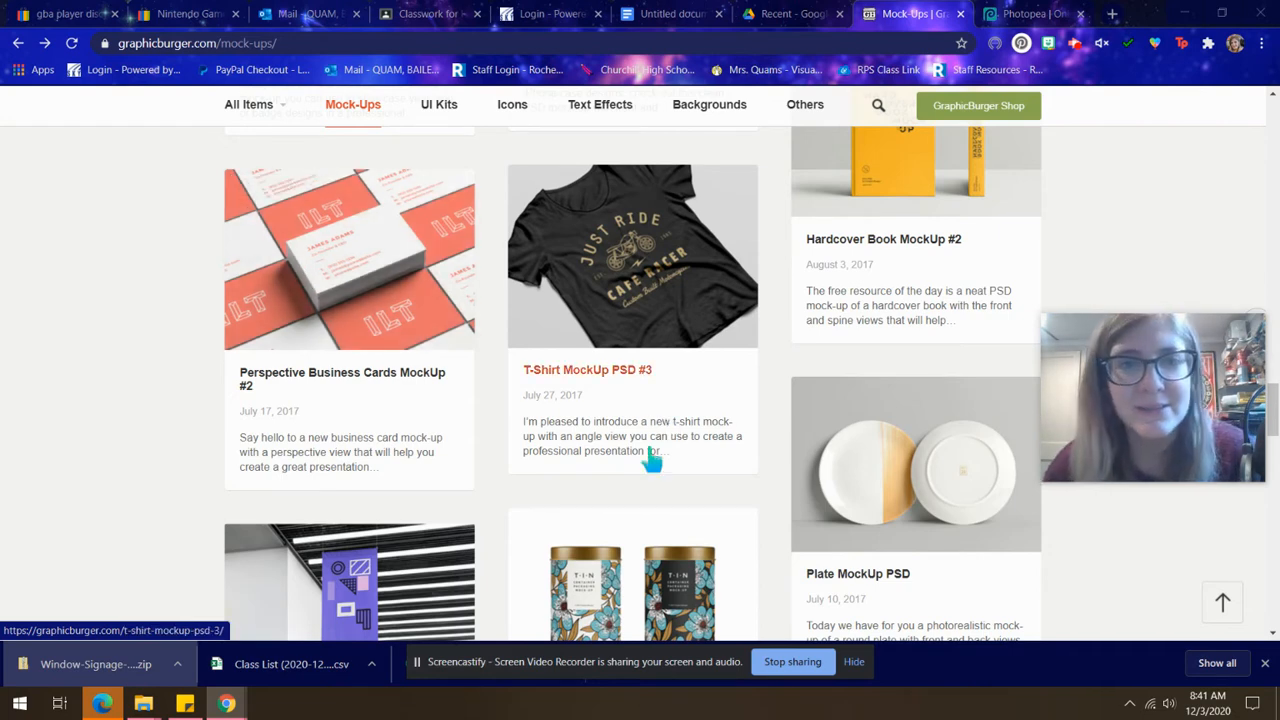
scroll(655, 450, "down", 2)
scroll(660, 450, "down", 4)
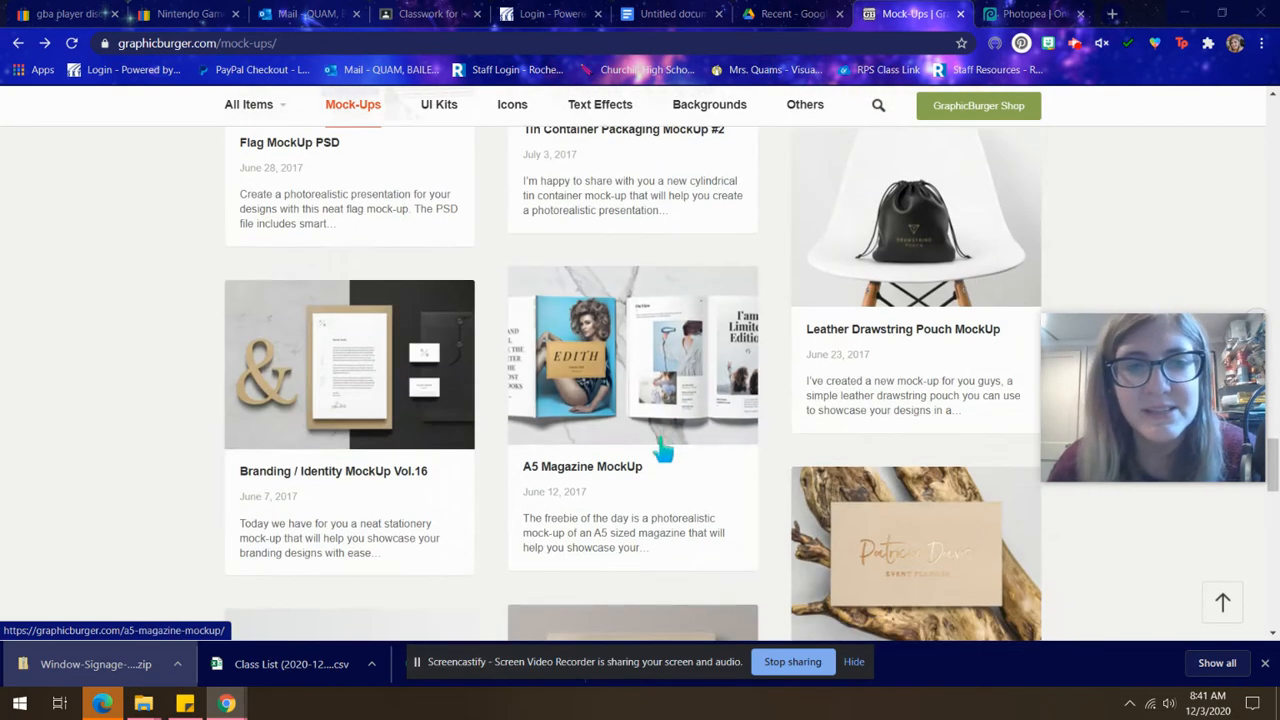
scroll(750, 434, "down", 2)
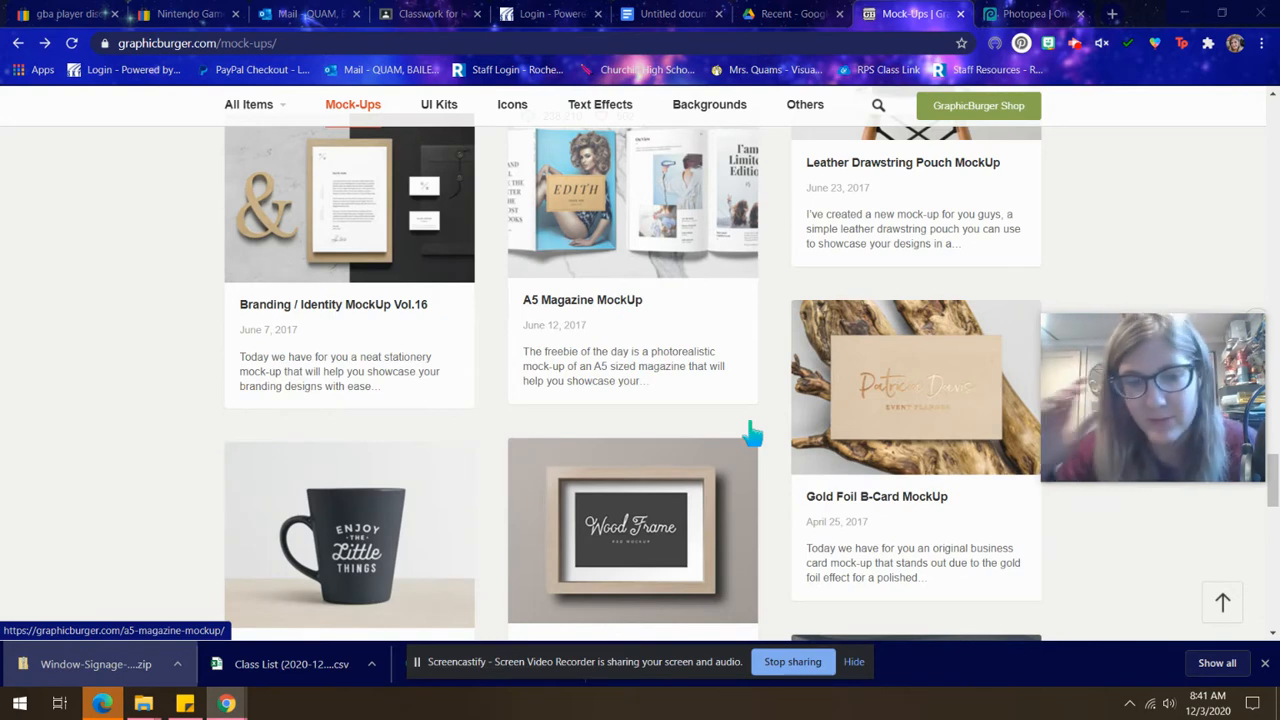
scroll(700, 450, "down", 2)
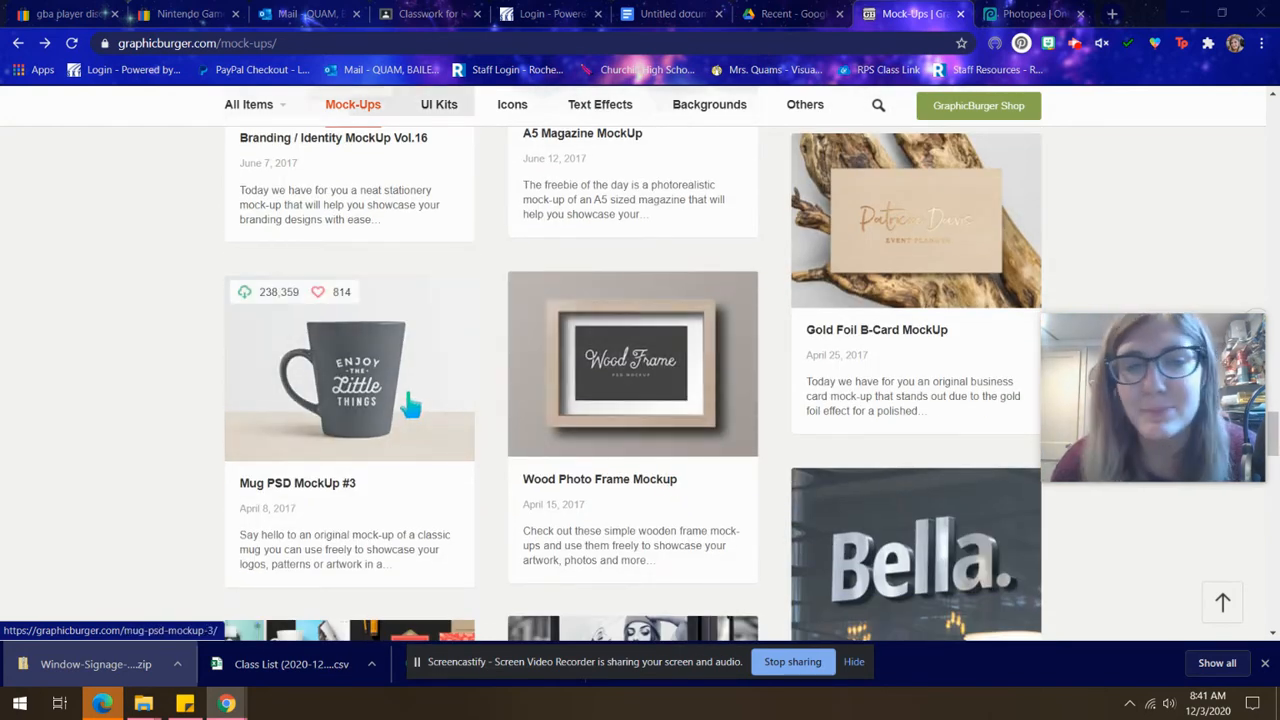
Open the Mug PSD MockUp #3 page and bring up its description and download section.
left_click(352, 393)
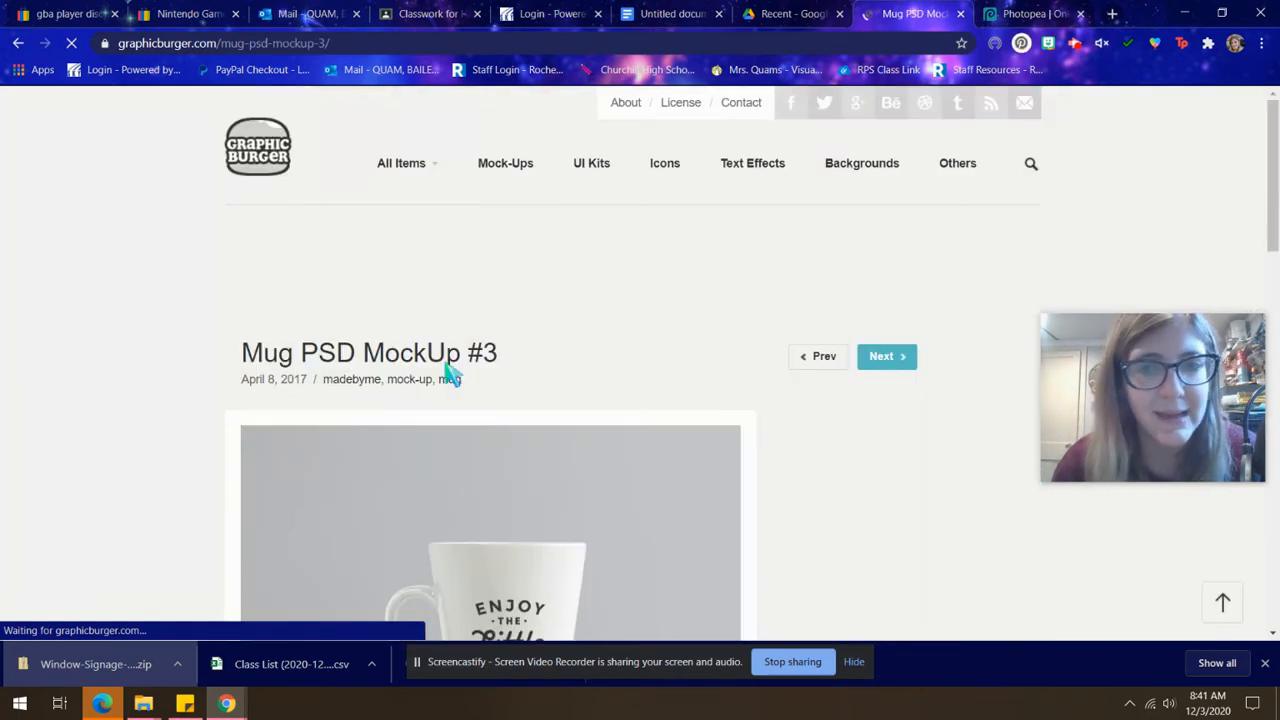
scroll(680, 365, "down", 2)
scroll(485, 375, "down", 5)
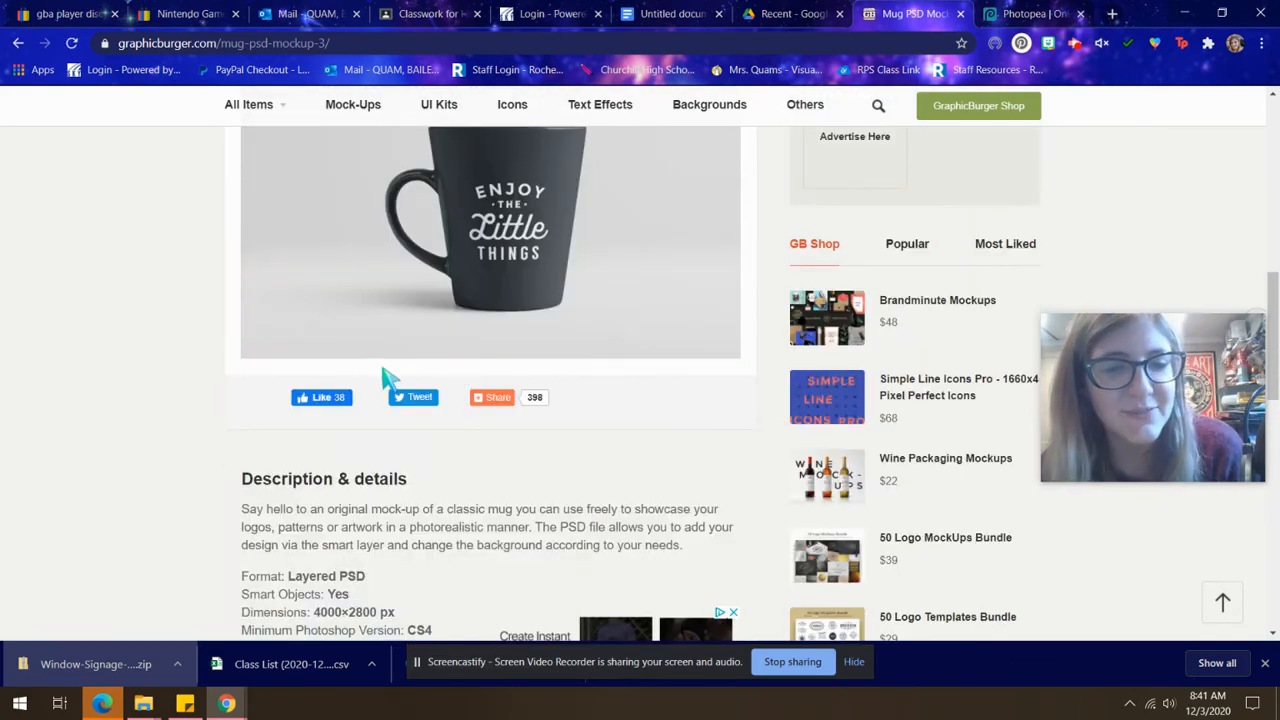
scroll(390, 378, "down", 1)
scroll(390, 378, "down", 2)
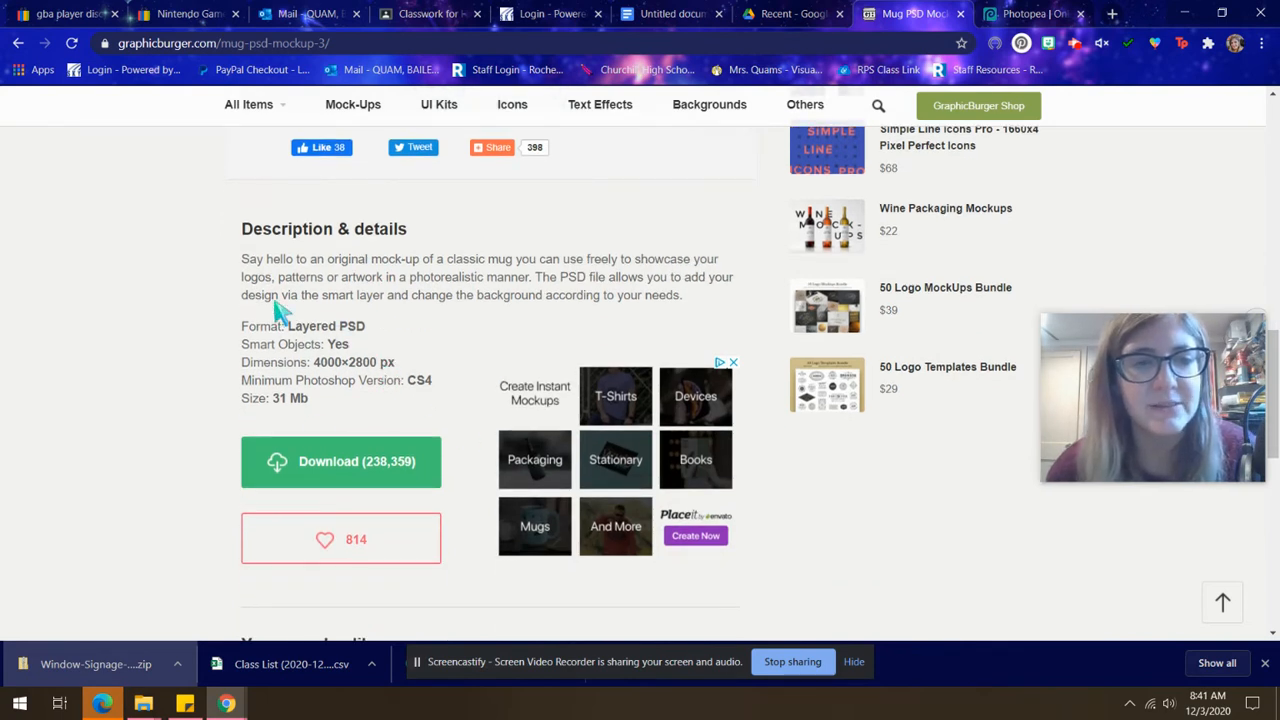
Download the Mug PSD MockUp #3 zip file, using the manual link, and allow the site to download multiple files.
left_click(349, 468)
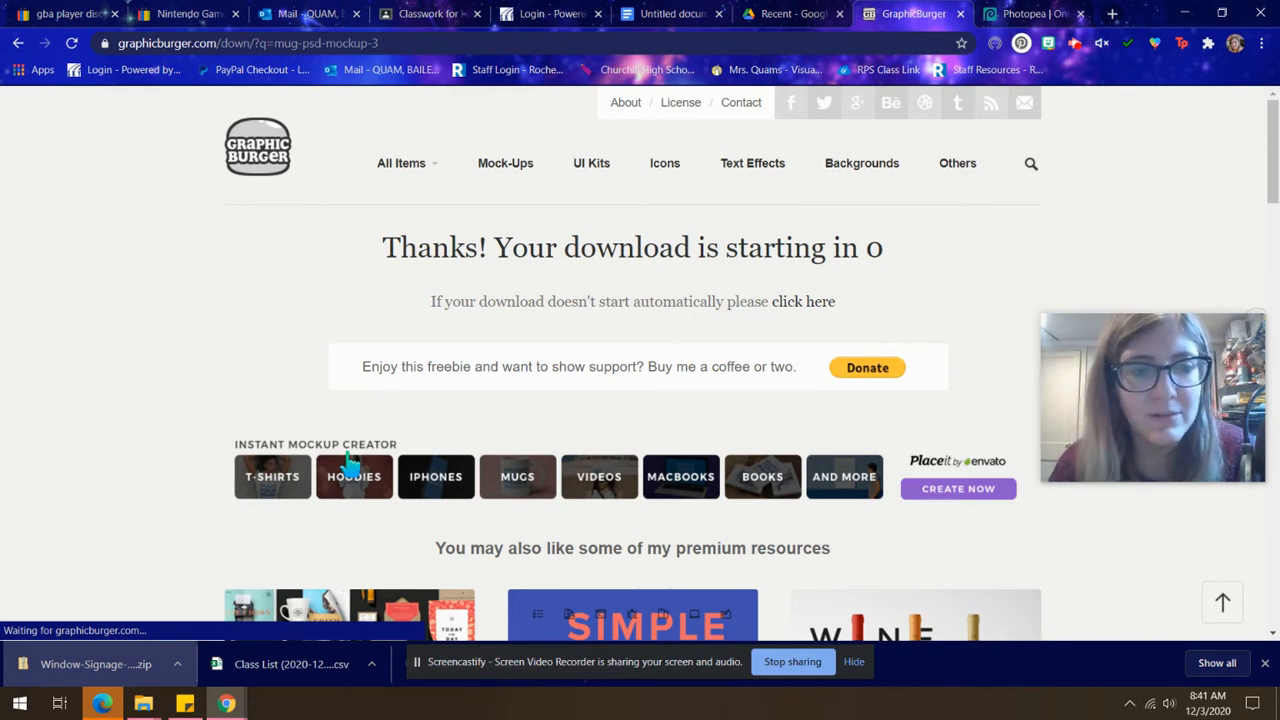
left_click(789, 302)
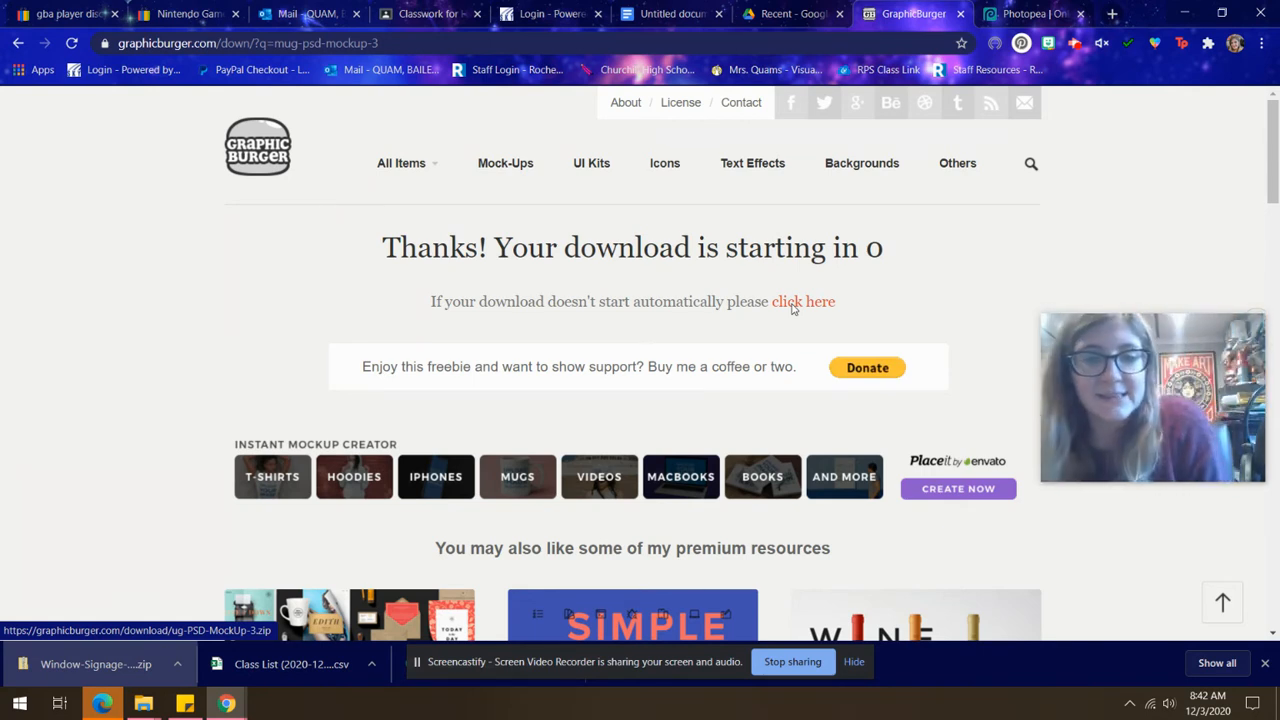
left_click(793, 304)
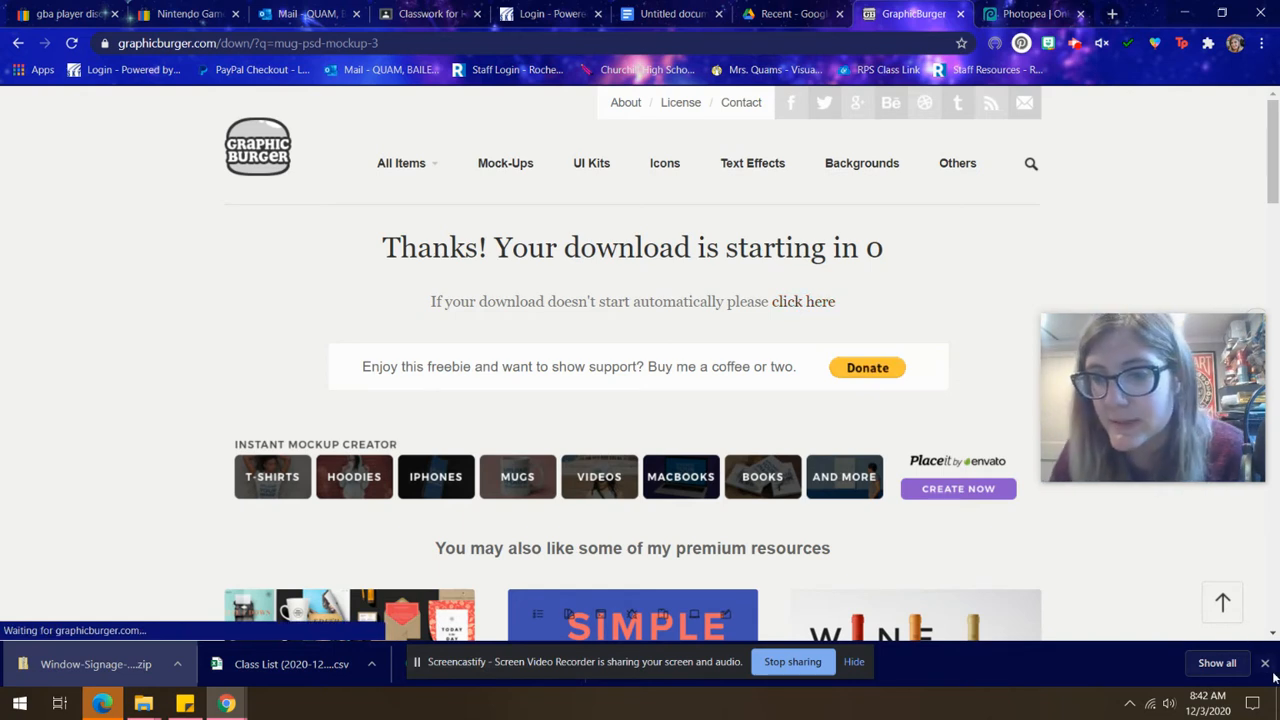
left_click(1265, 663)
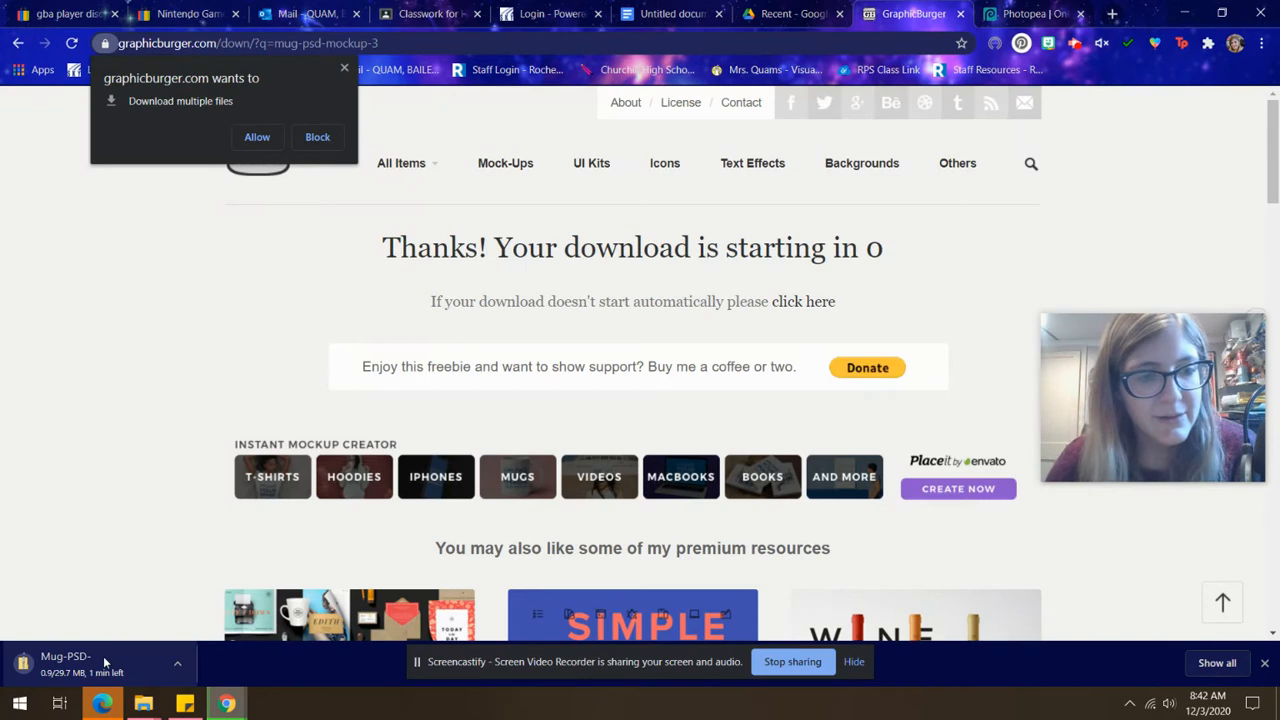
left_click(257, 137)
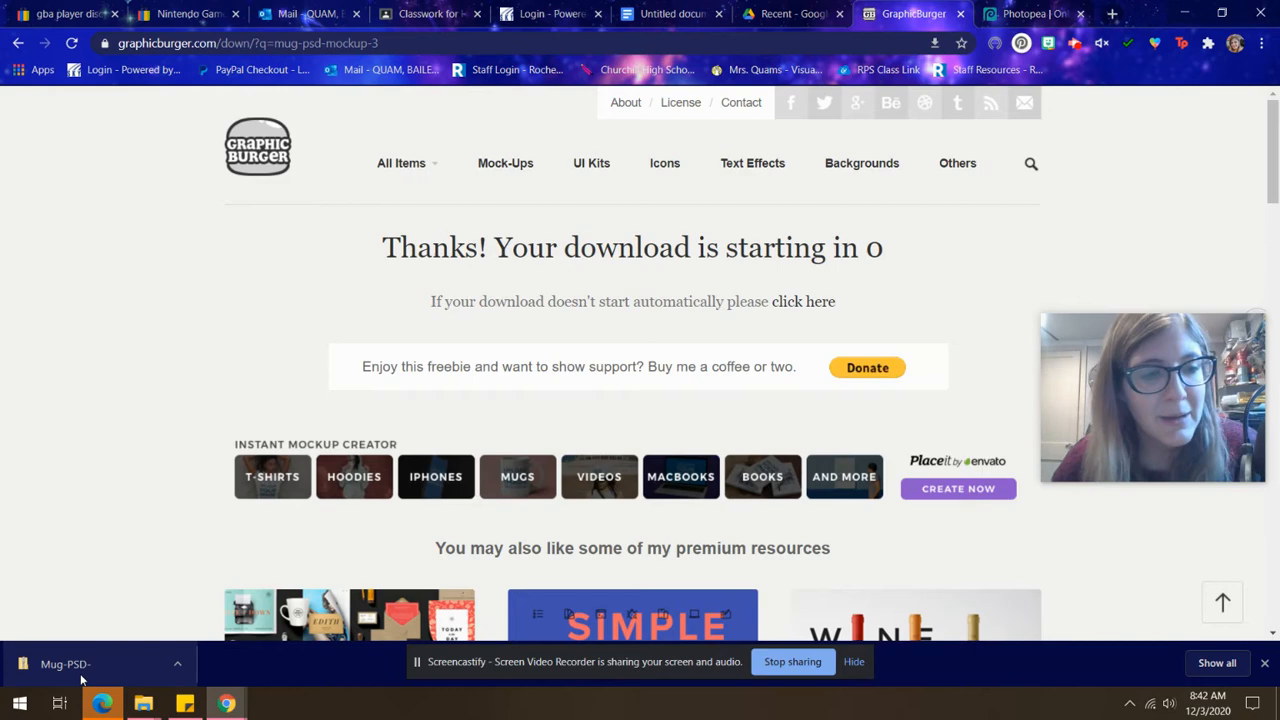
Open the downloaded mug mock-up zip and extract all its contents to the Mug-PSD-MockUp-3 folder in Downloads.
left_click(76, 664)
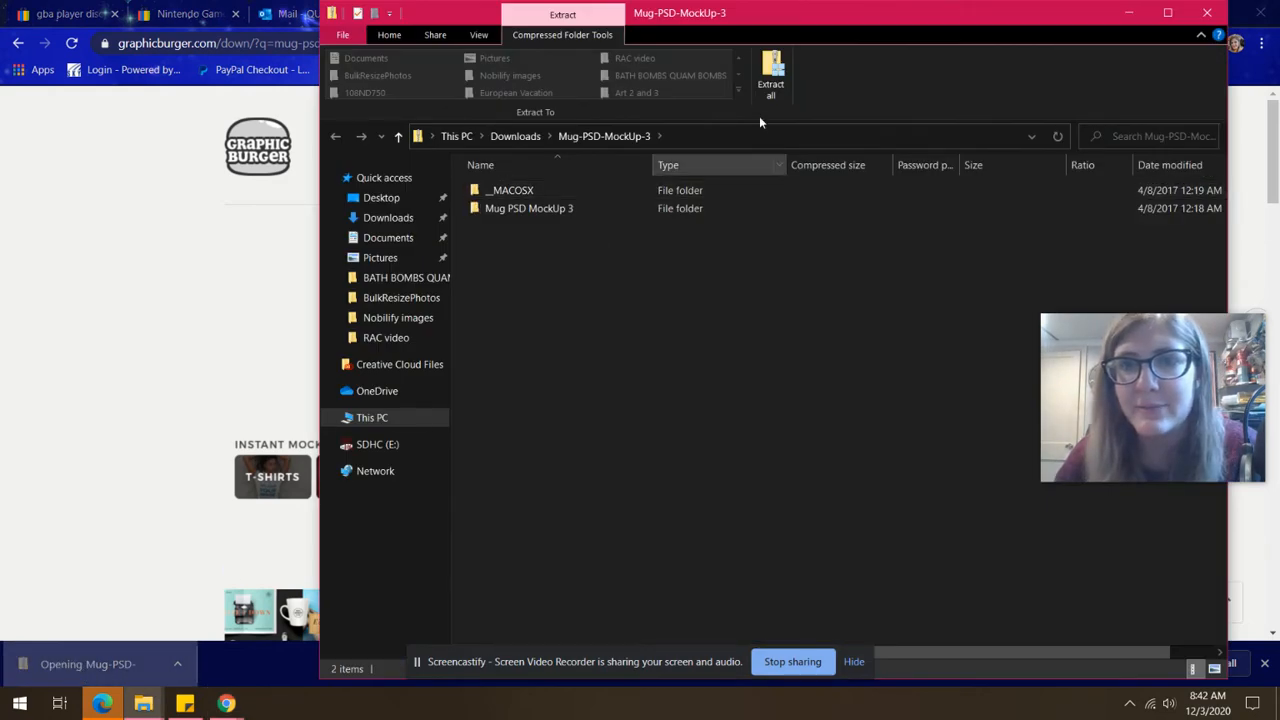
left_click_drag(848, 12, 641, 58)
left_click(317, 252)
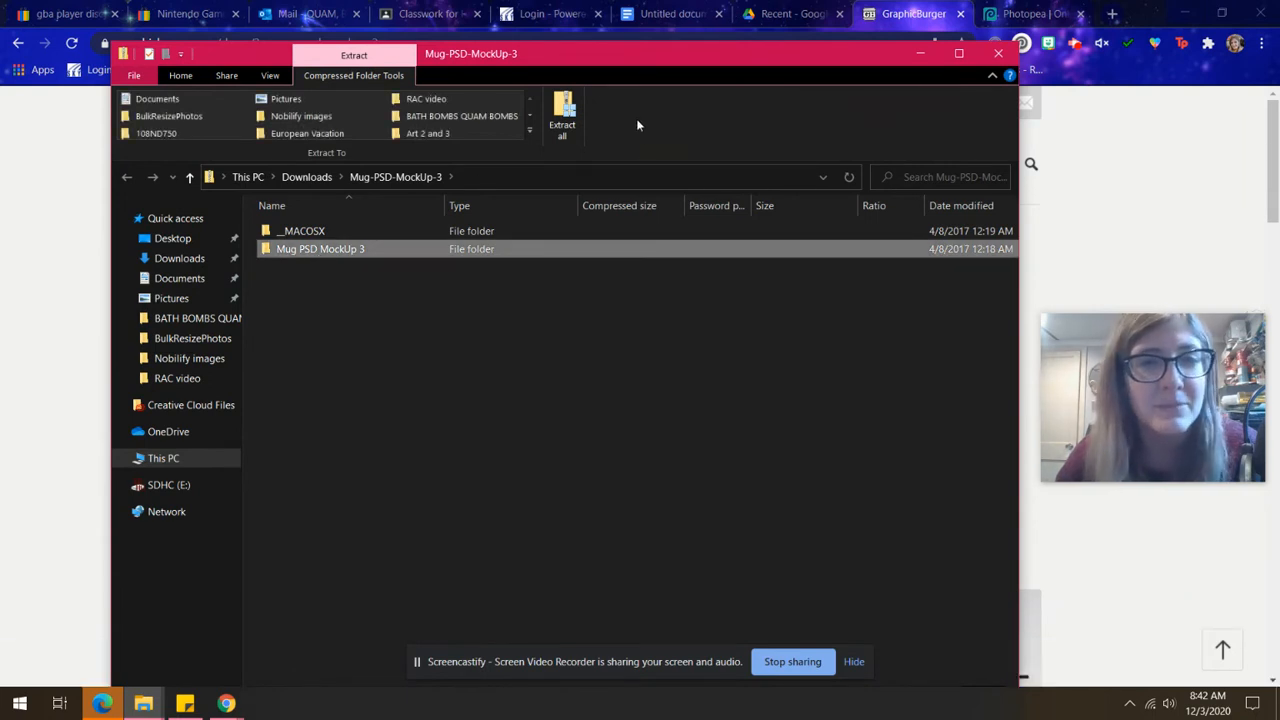
left_click(575, 107)
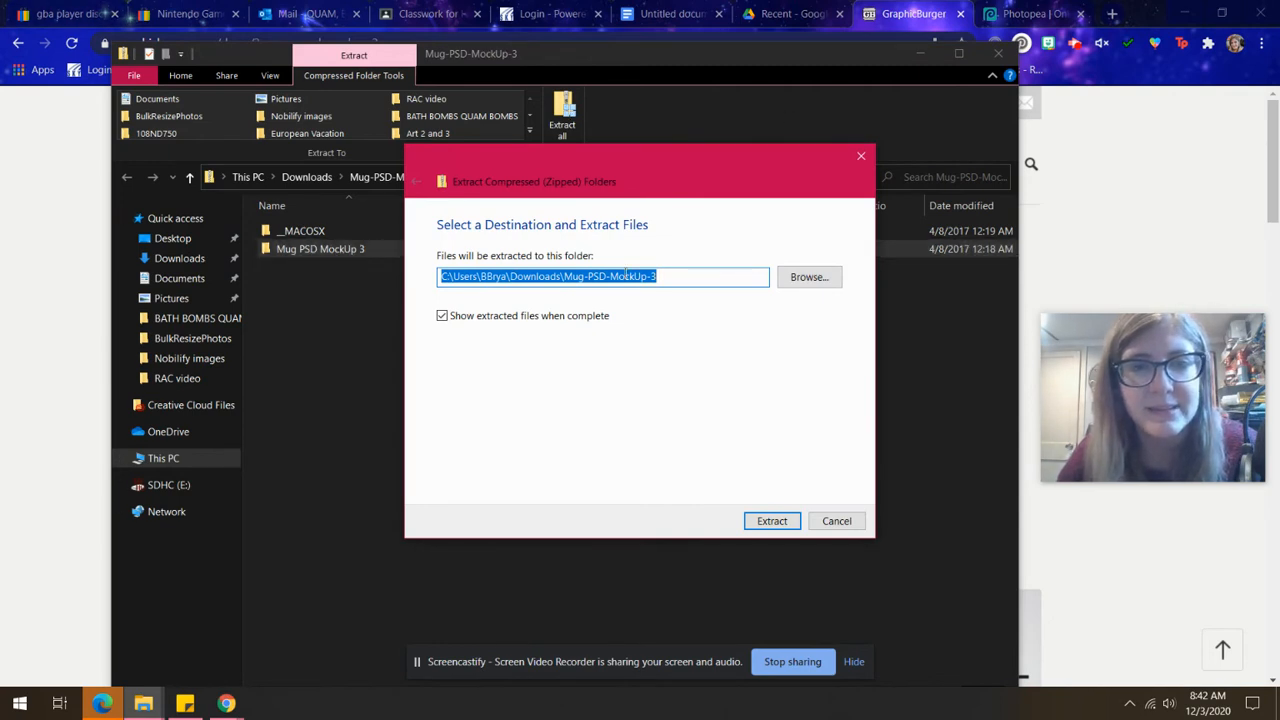
left_click(753, 523)
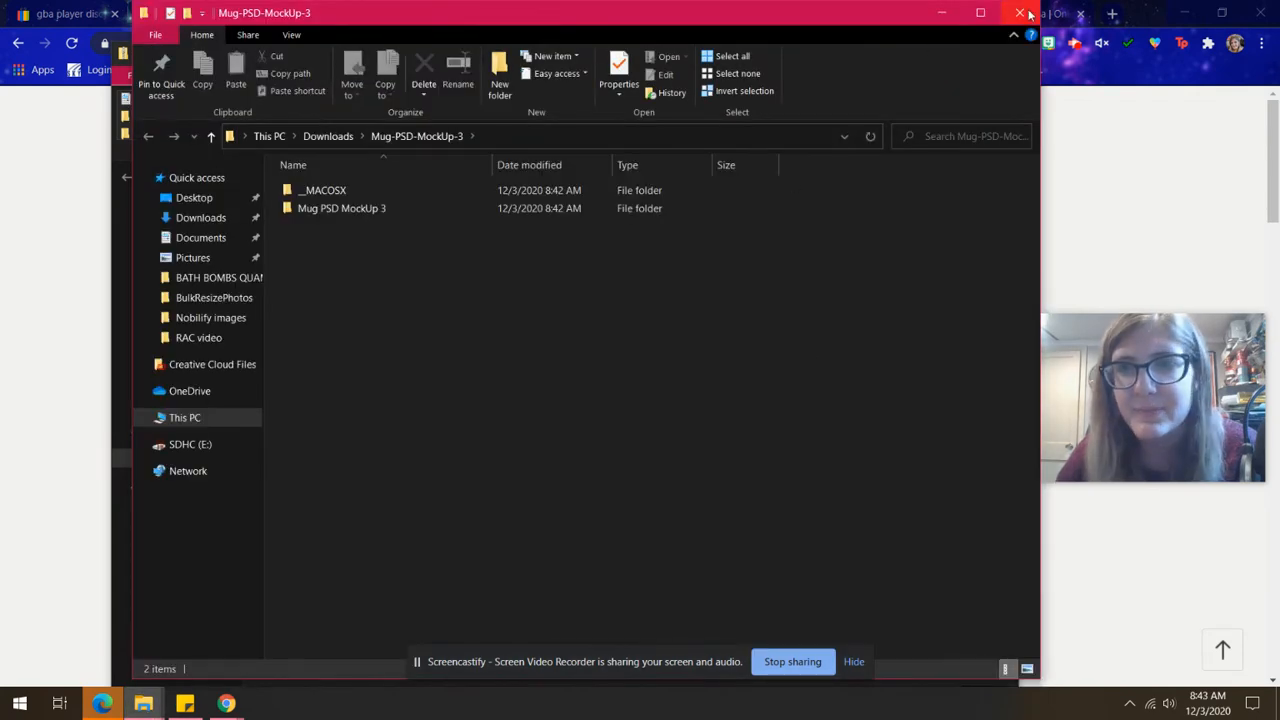
Close both Mug-PSD-MockUp-3 folder windows and switch to Photopea.
left_click(1027, 12)
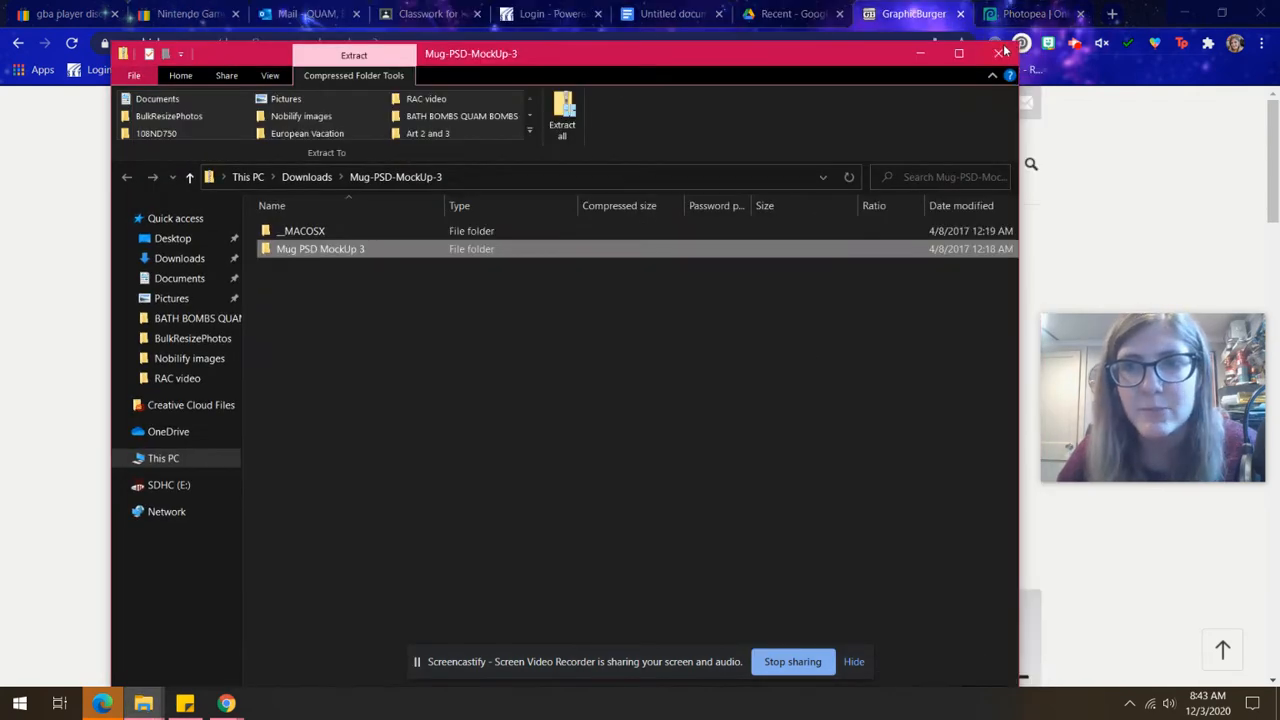
left_click(1003, 44)
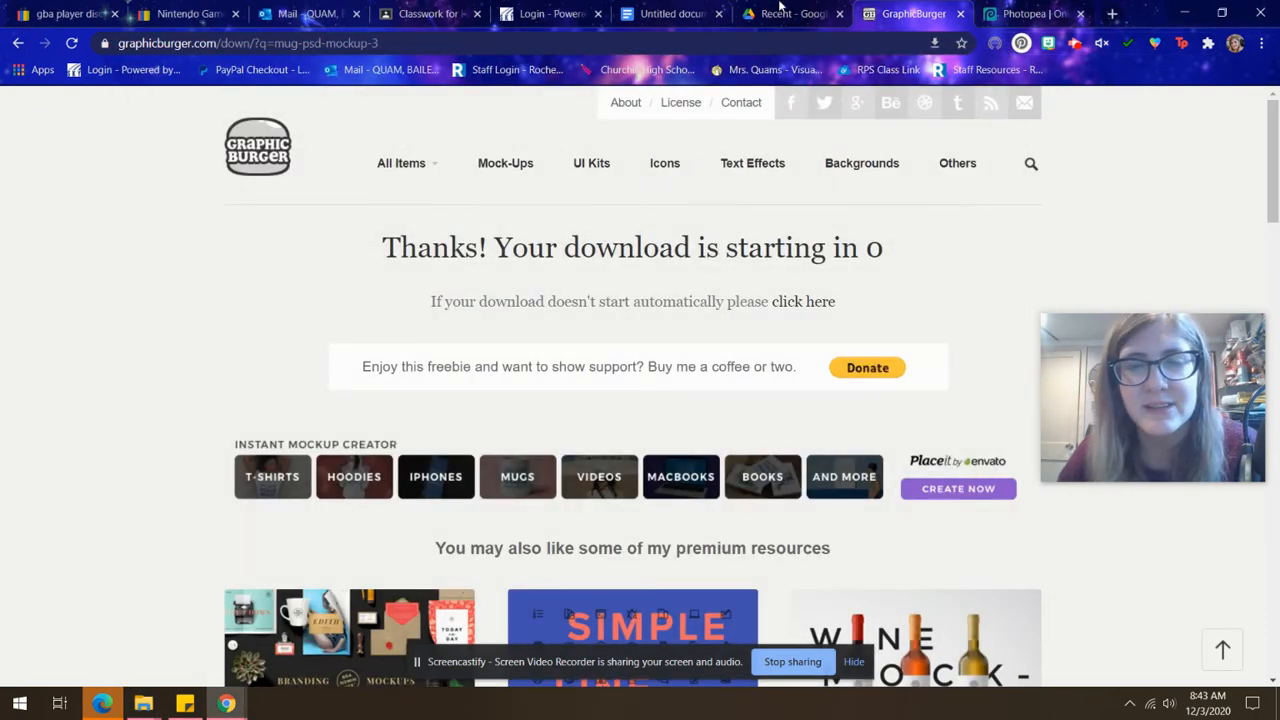
left_click(1040, 14)
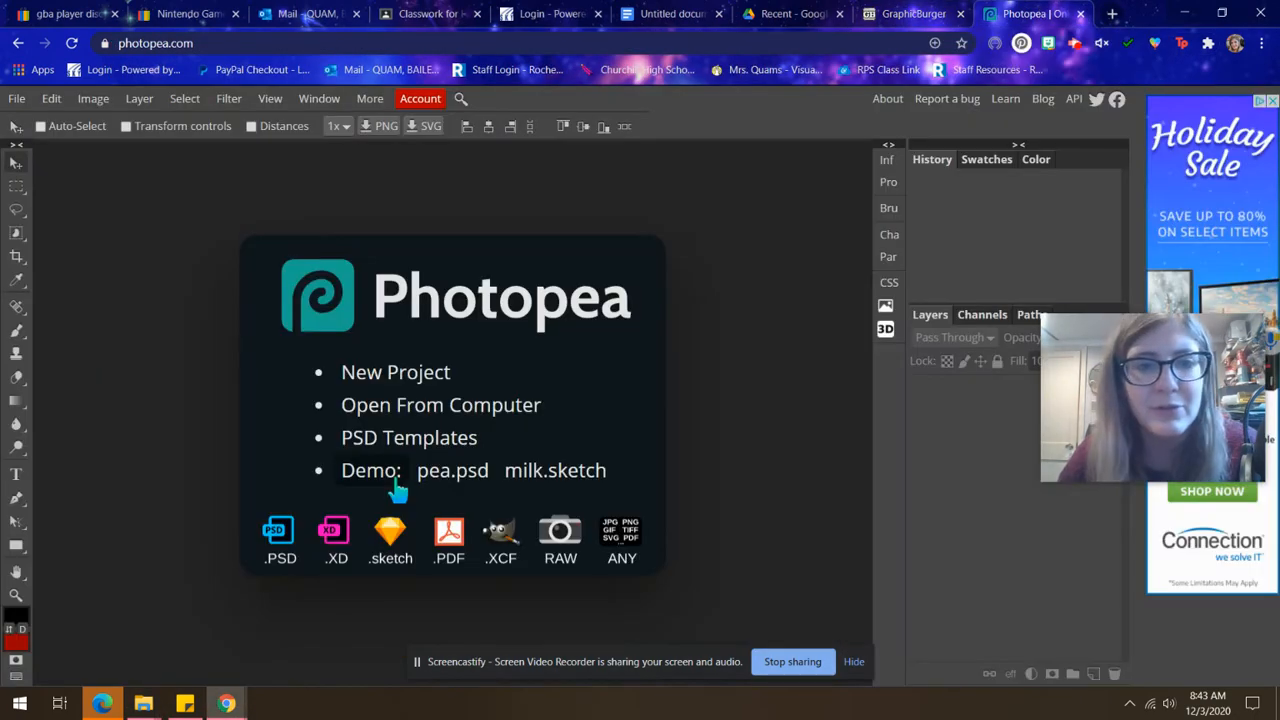
Open the Mug PSD MockUp 3 and Help-pdf files from the computer, view the help page, and return to the mug mock-up.
left_click(388, 407)
double_click(197, 160)
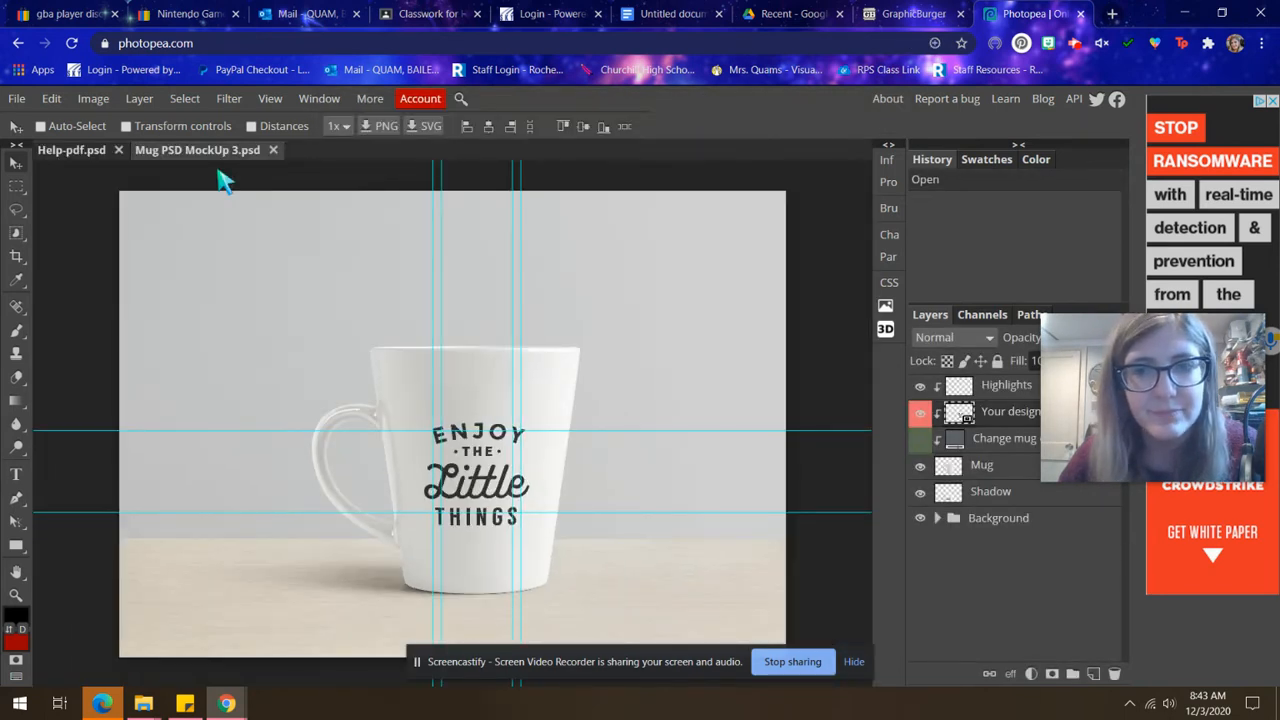
mouse_move(1207, 370)
left_click_drag(1205, 364, 1183, 566)
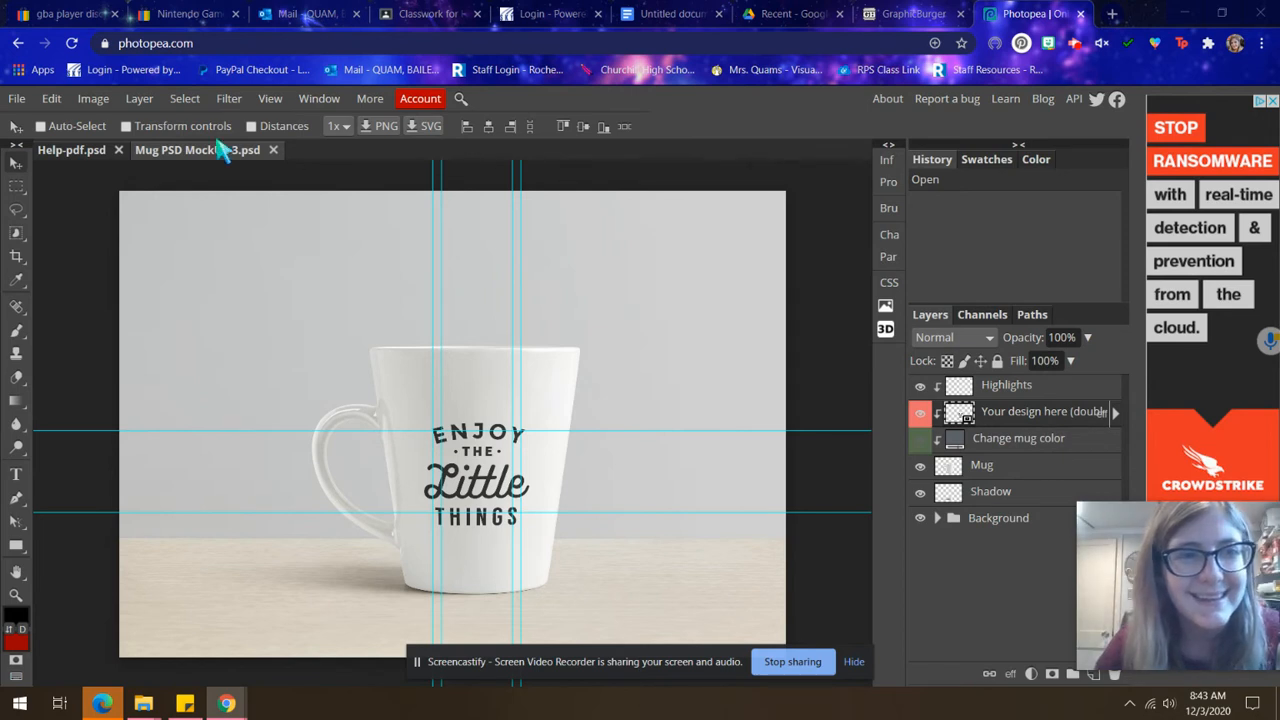
left_click(90, 155)
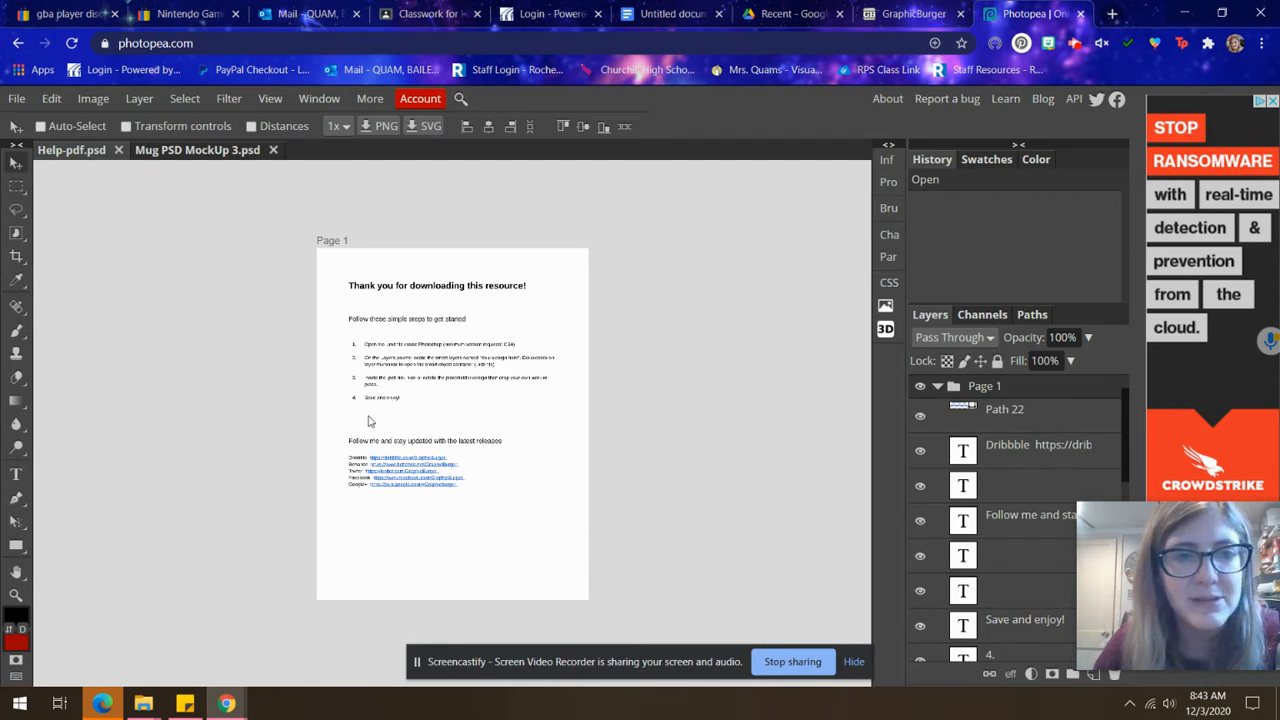
left_click(188, 151)
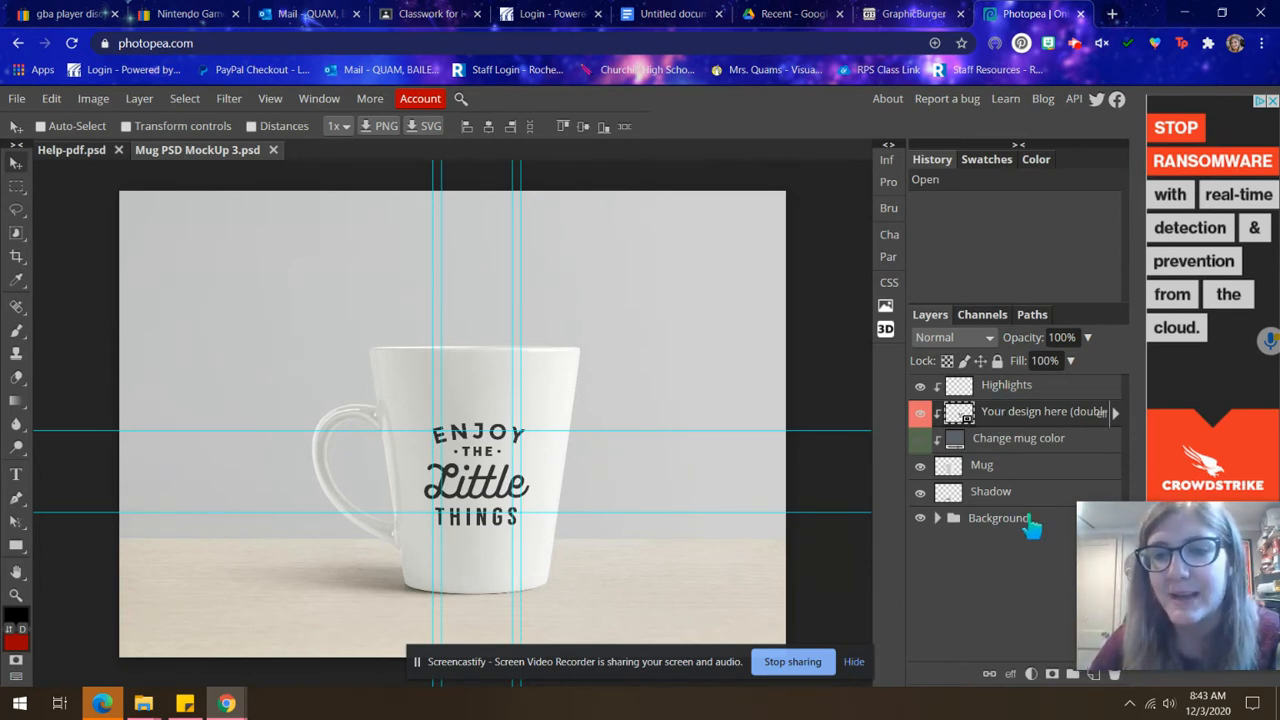
left_click(268, 100)
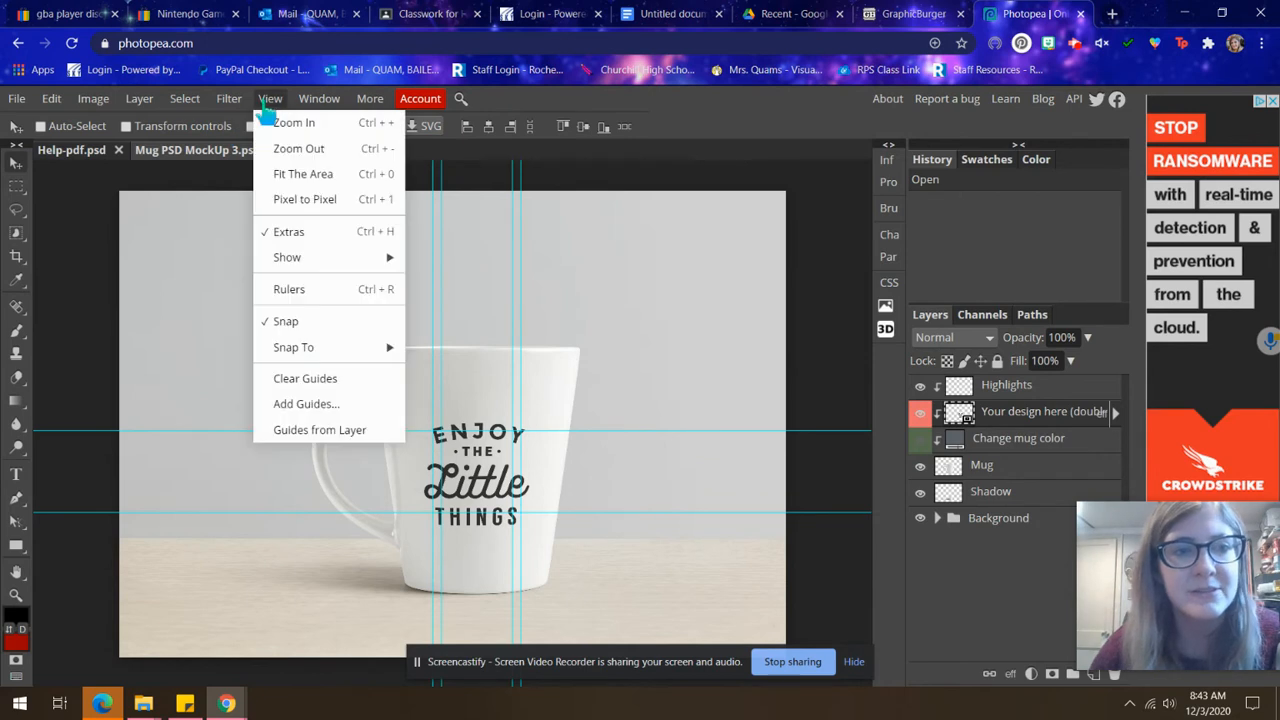
mouse_move(306, 104)
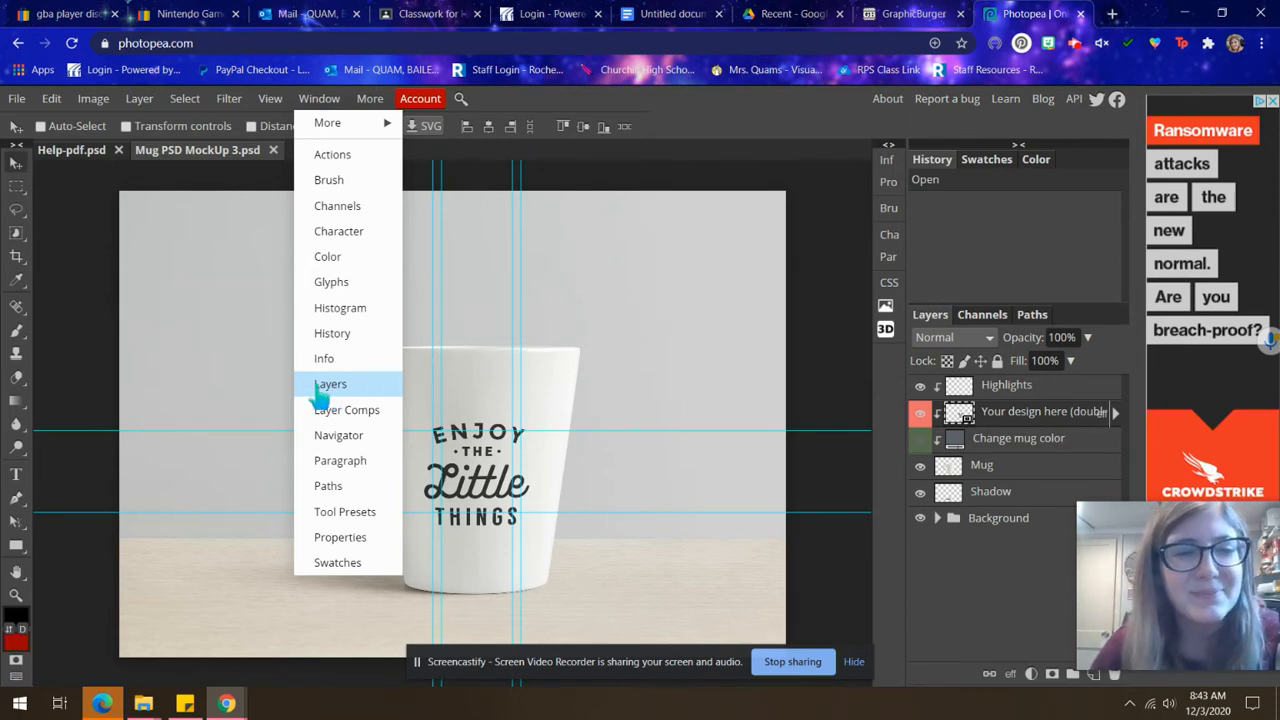
left_click(320, 100)
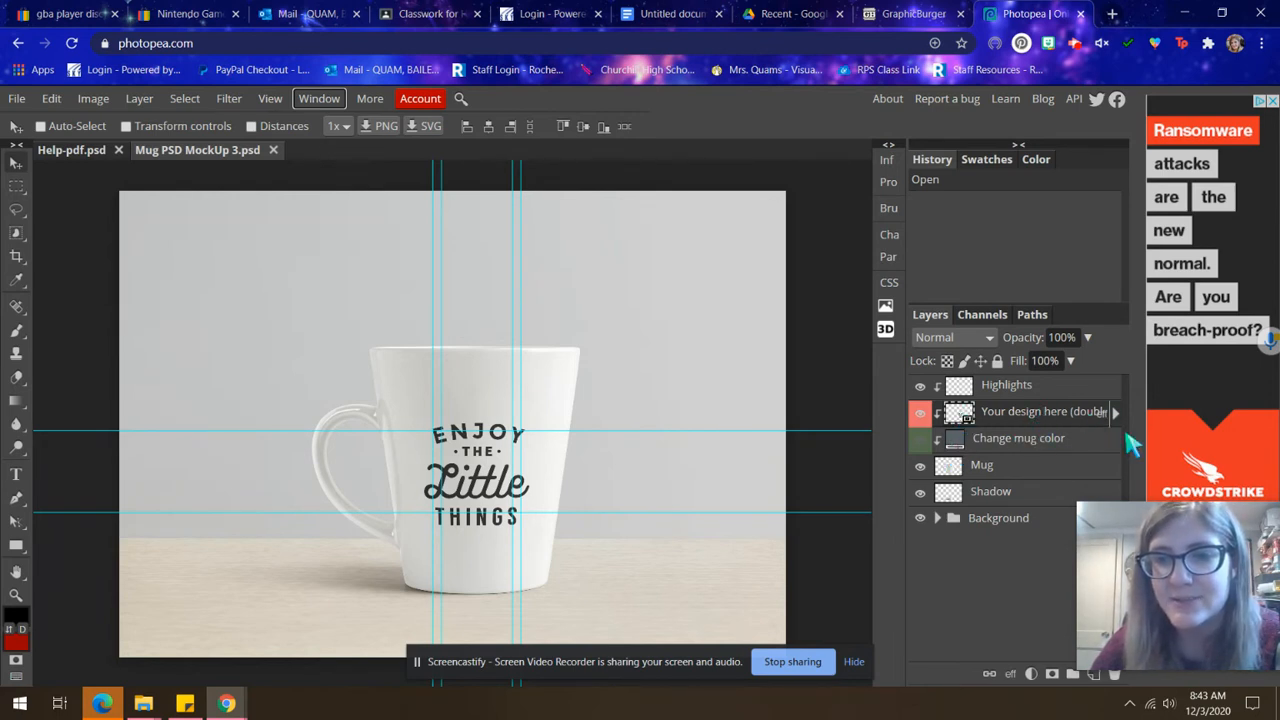
Open the contents of the "Your design here" smart object layer for editing.
double_click(1070, 418)
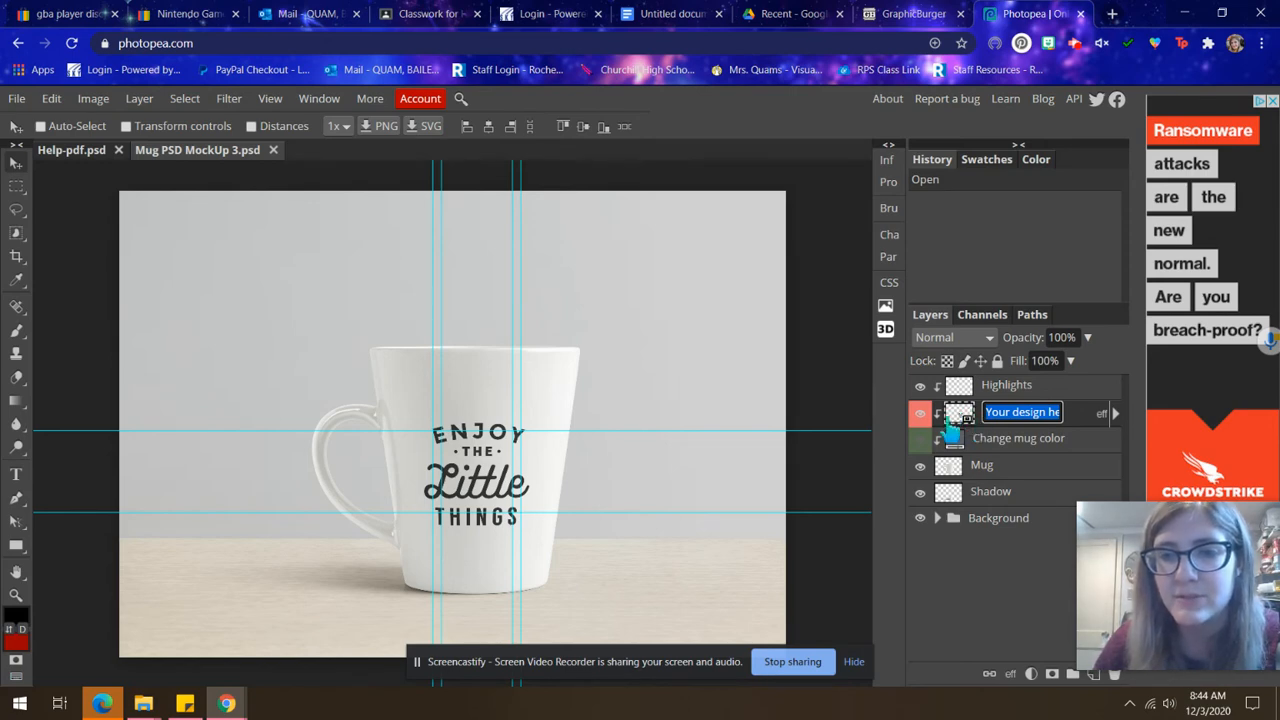
left_click(966, 418)
double_click(962, 414)
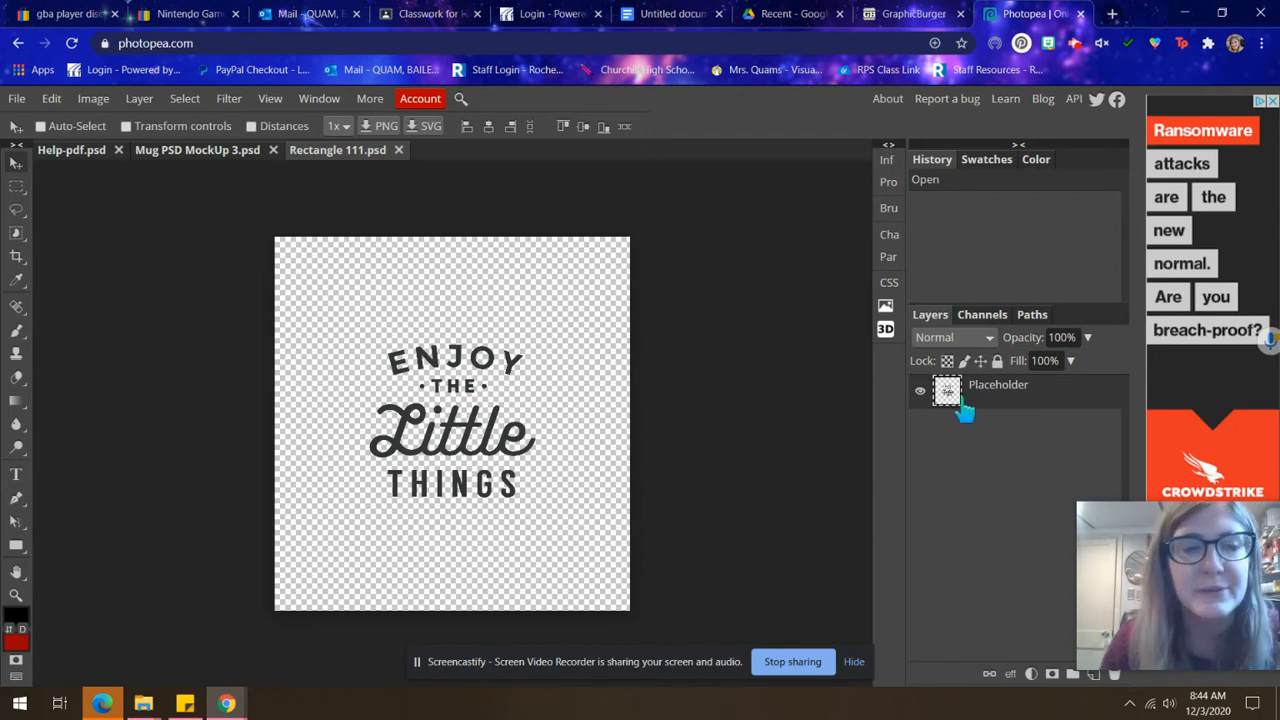
Place the Logo image from the Downloads folder into the design document and delete the Placeholder layer.
left_click(17, 98)
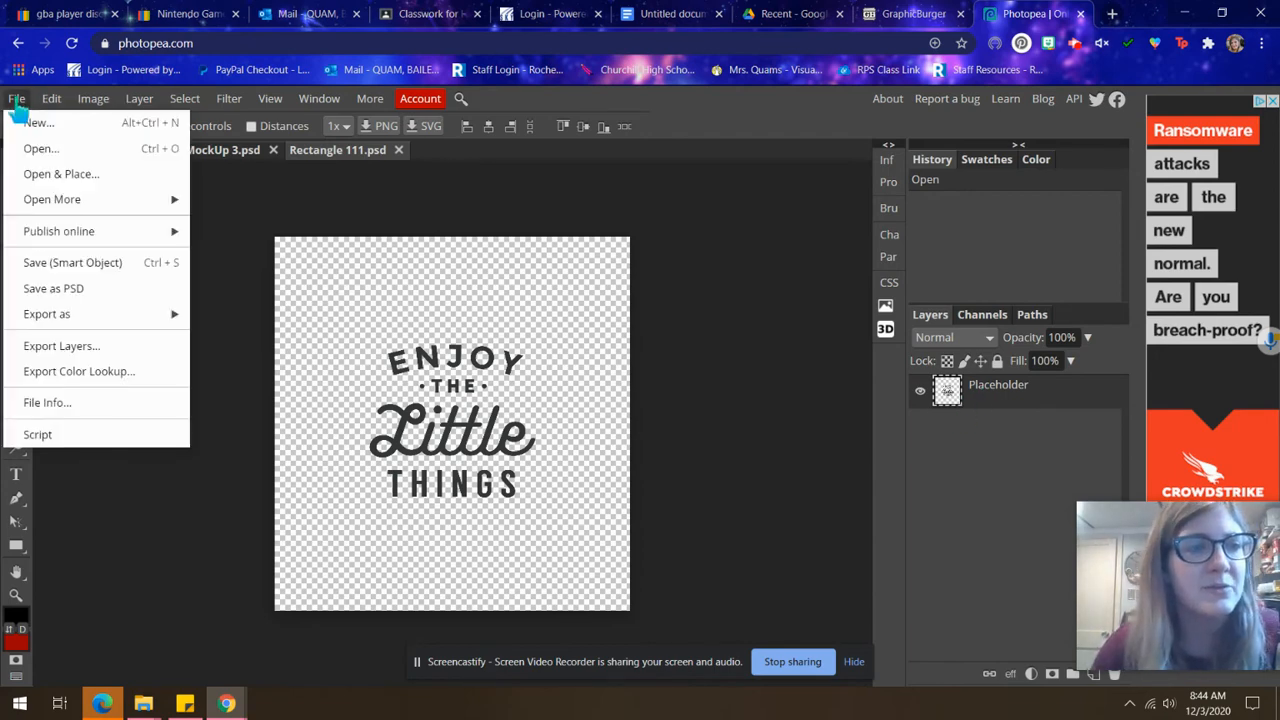
left_click(39, 167)
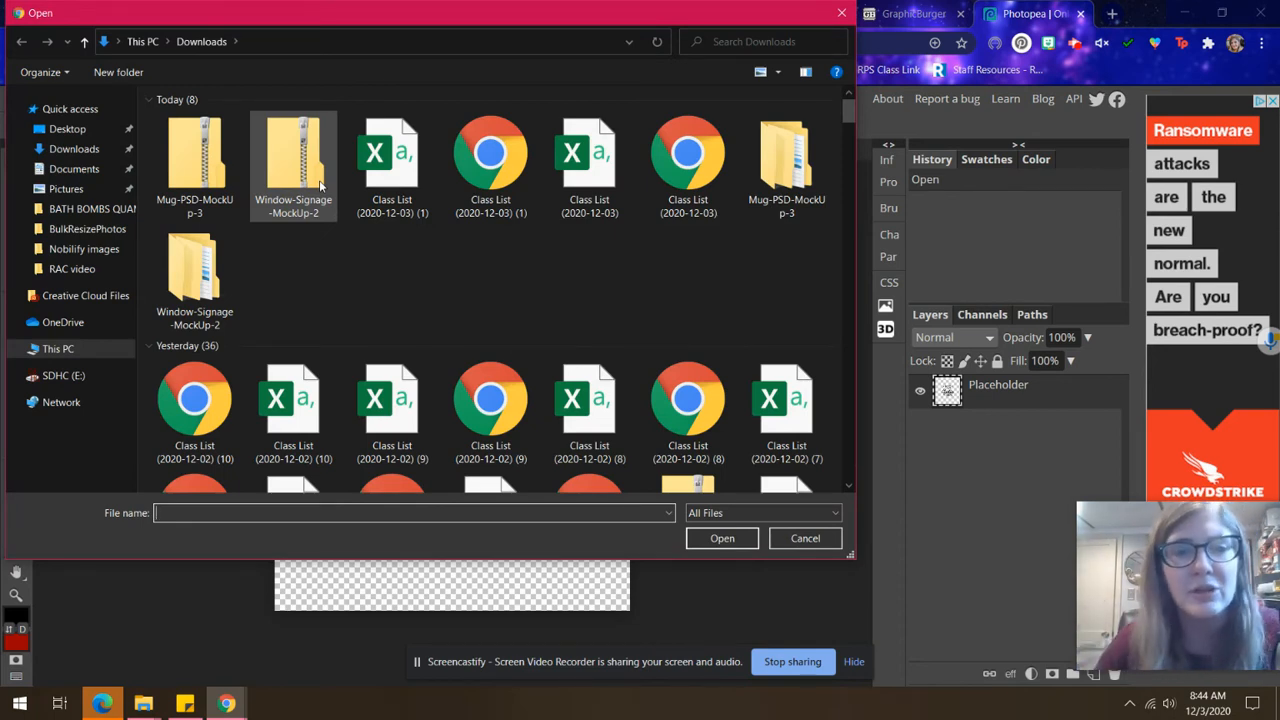
scroll(521, 246, "down", 3)
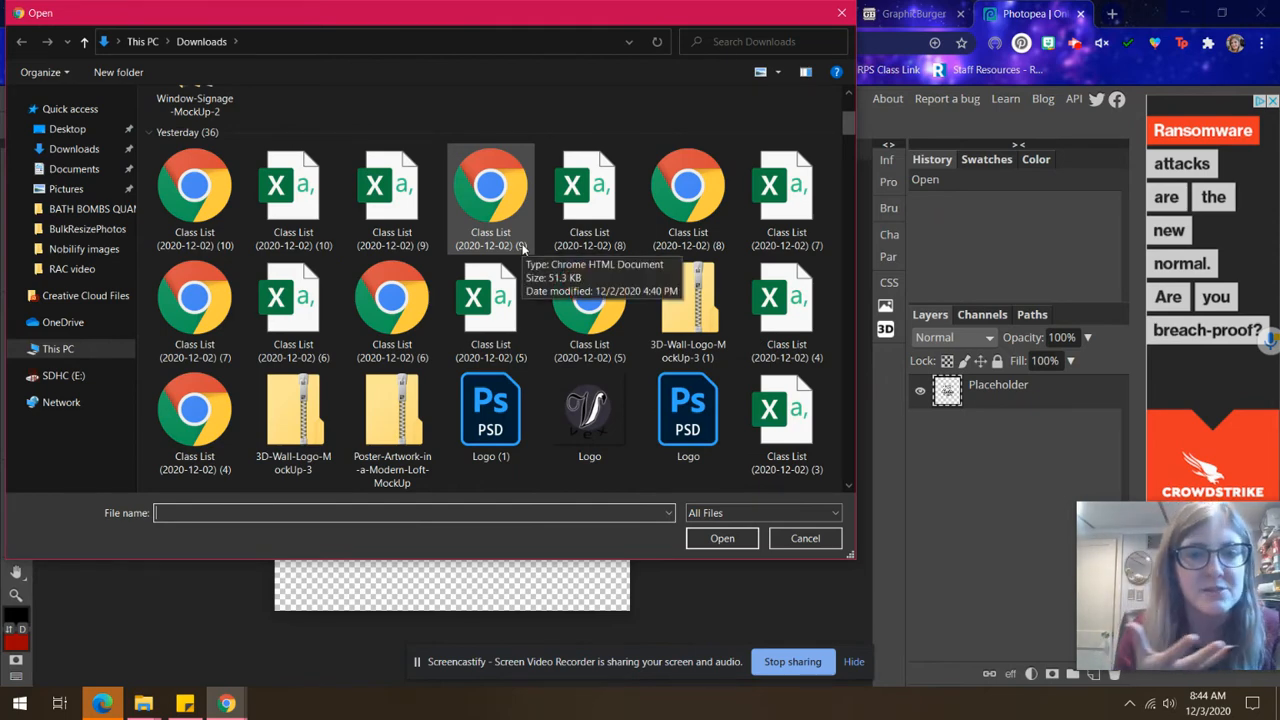
double_click(605, 410)
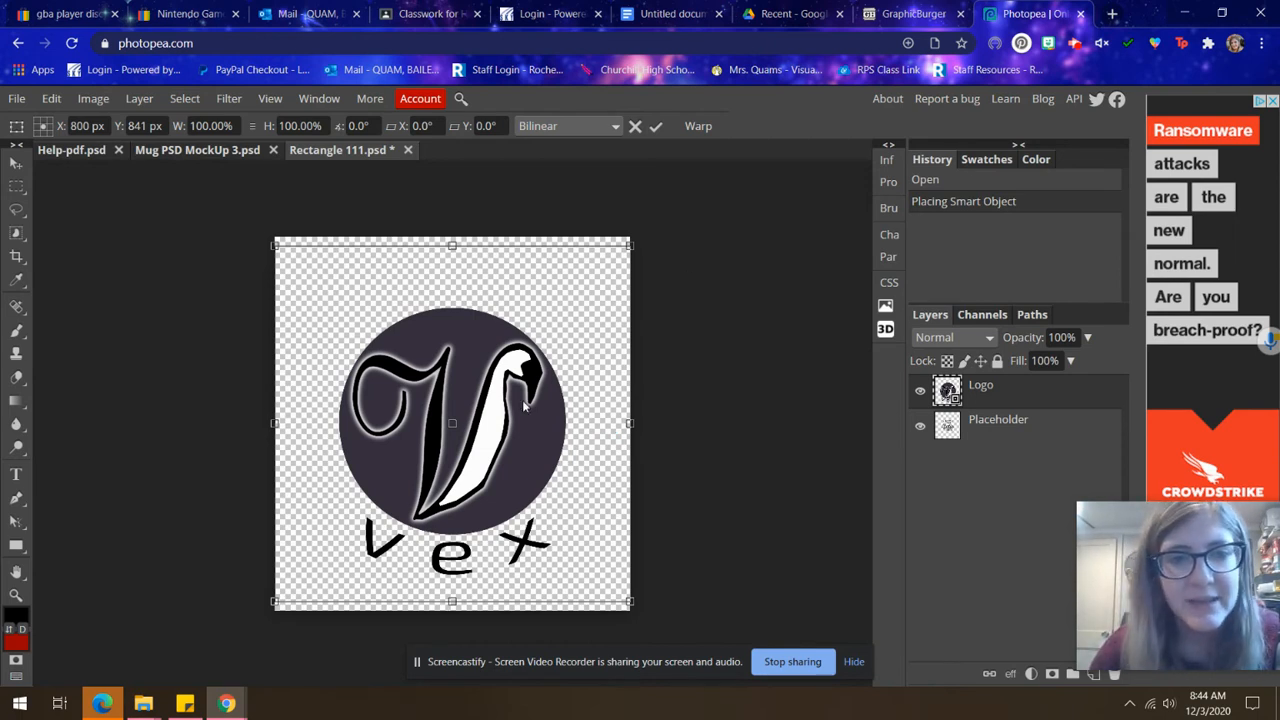
key("Return")
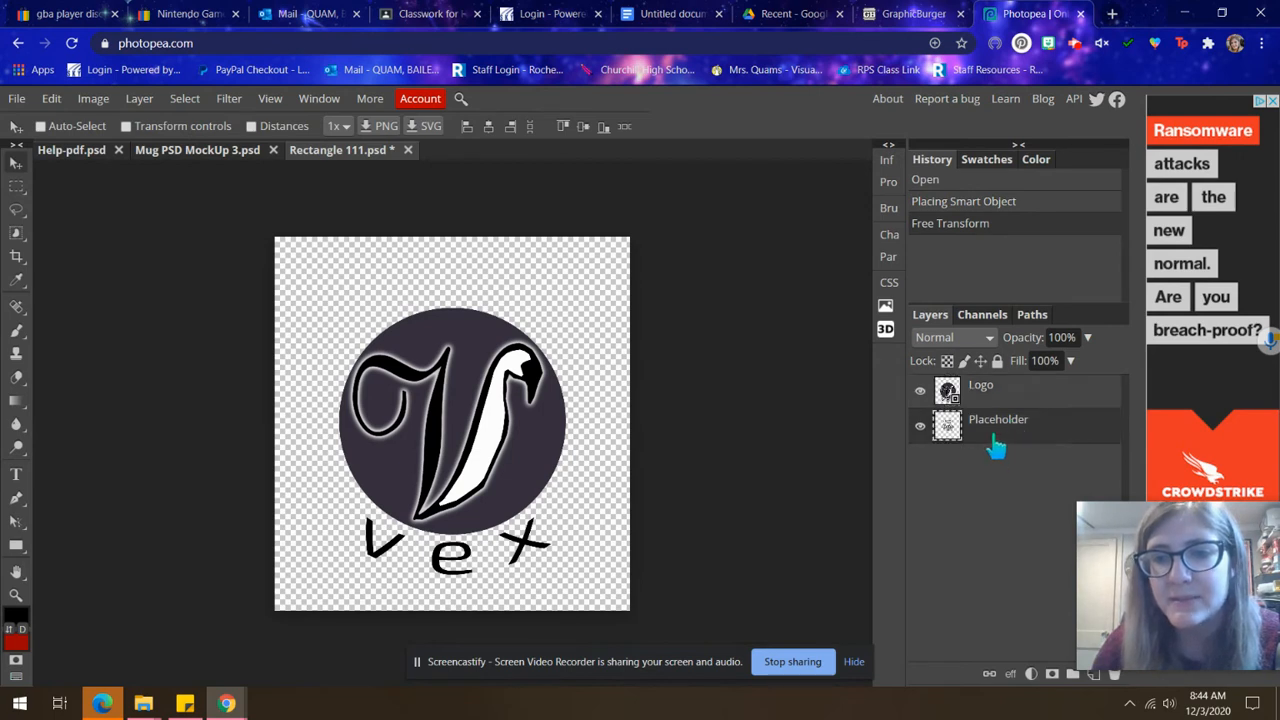
left_click_drag(1175, 585, 1135, 187)
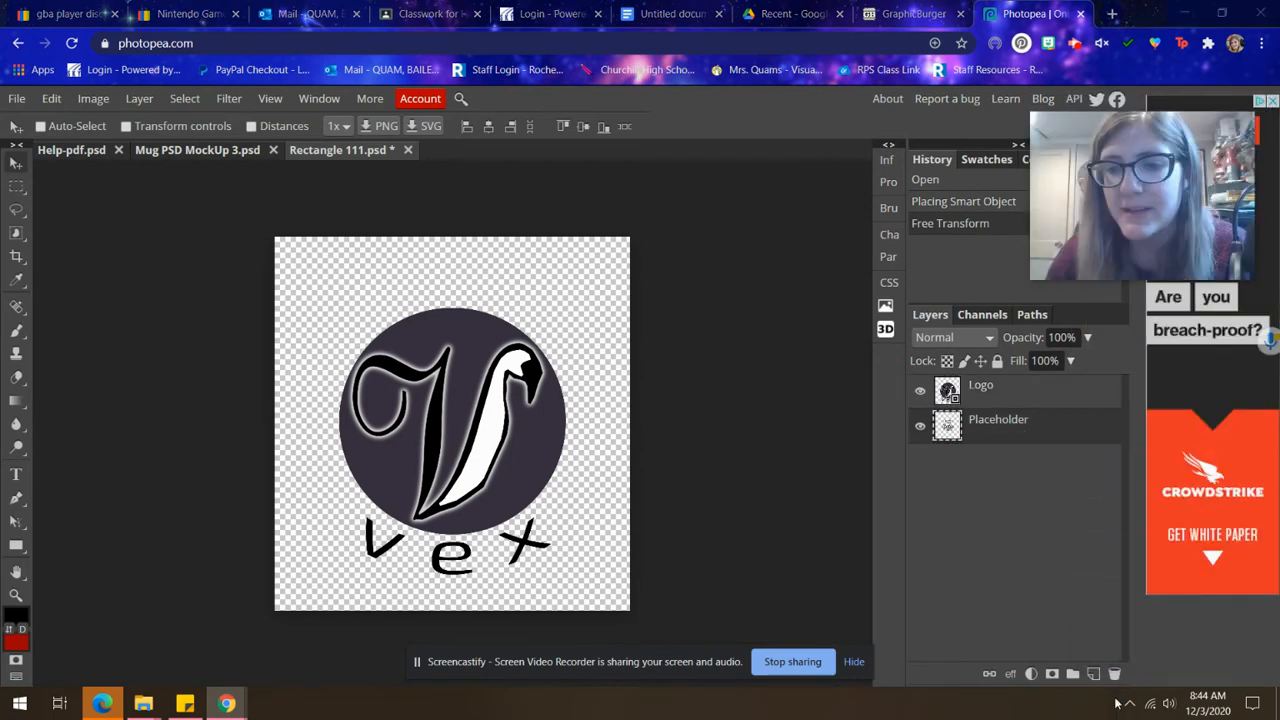
left_click(1114, 673)
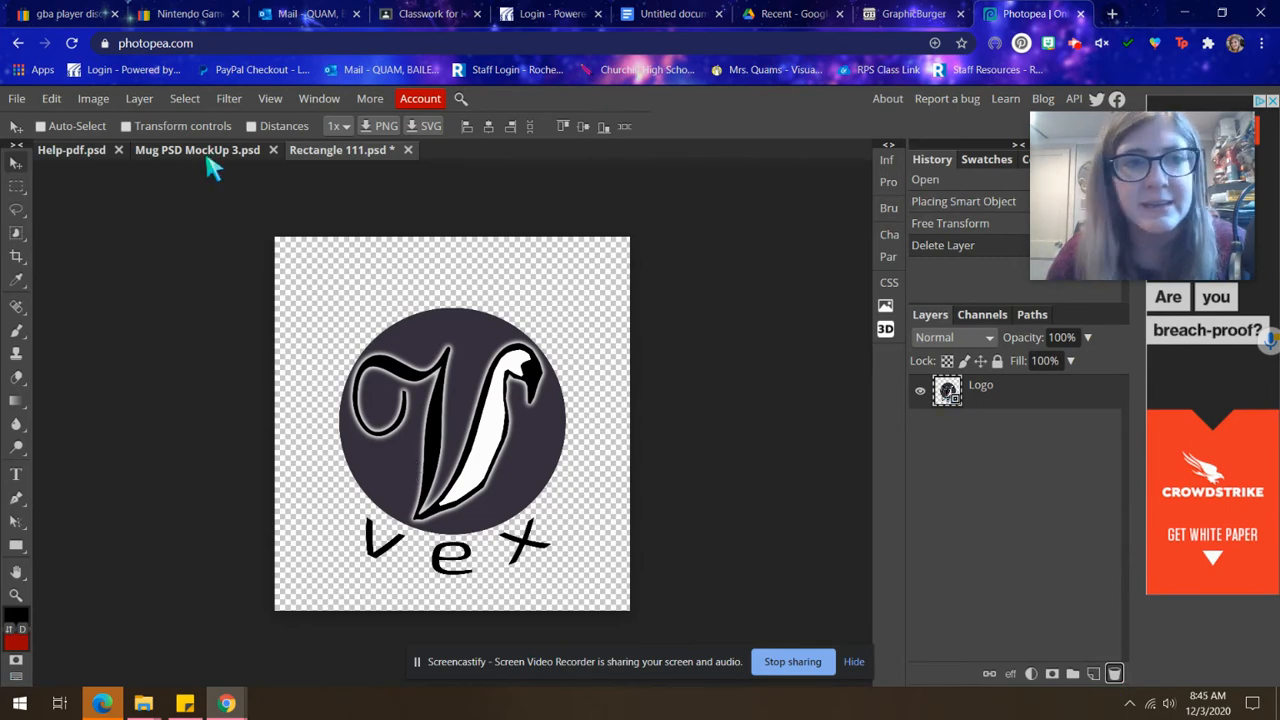
Save the edited design back to its smart object and check the logo on the mug mock-up.
left_click(170, 156)
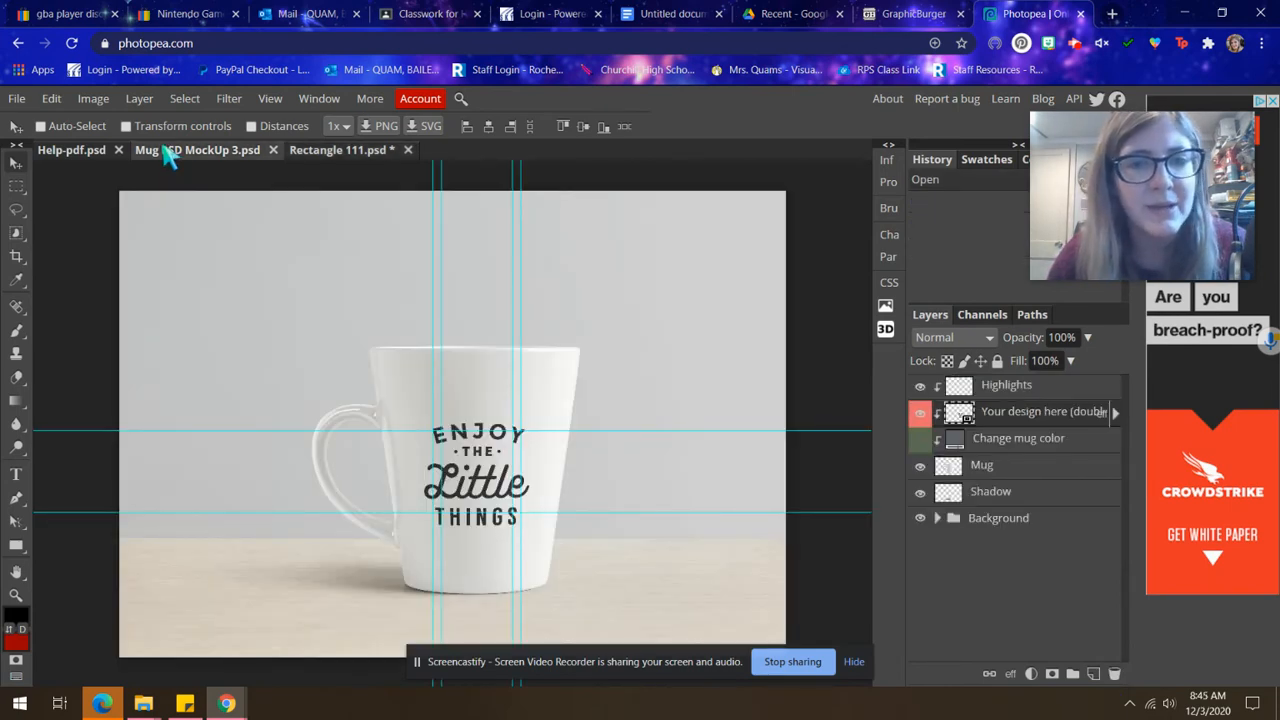
left_click(329, 155)
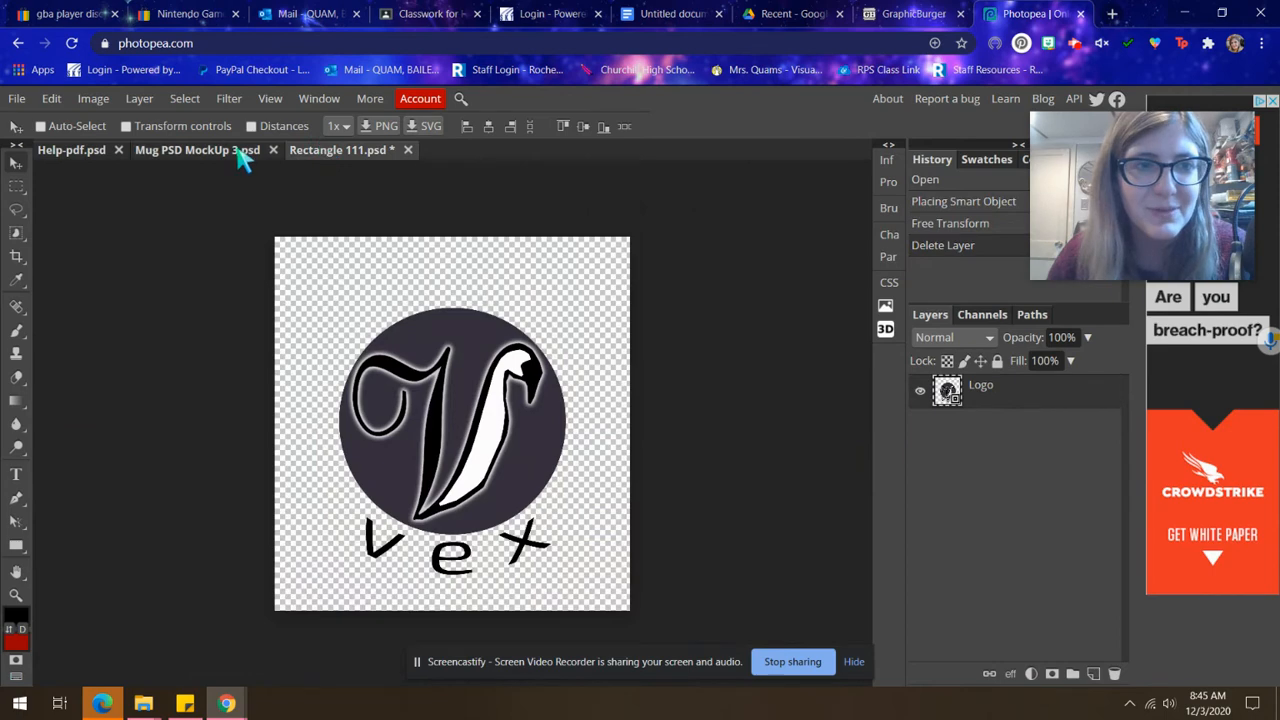
left_click(237, 155)
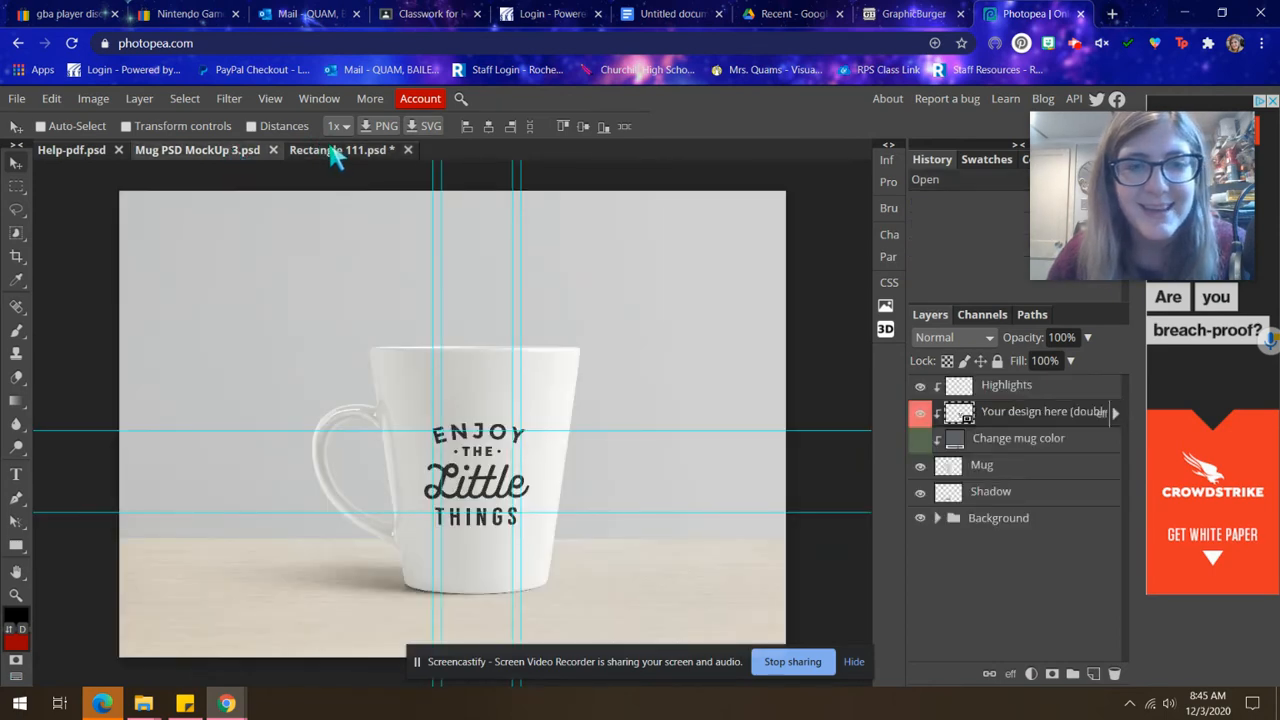
left_click(336, 155)
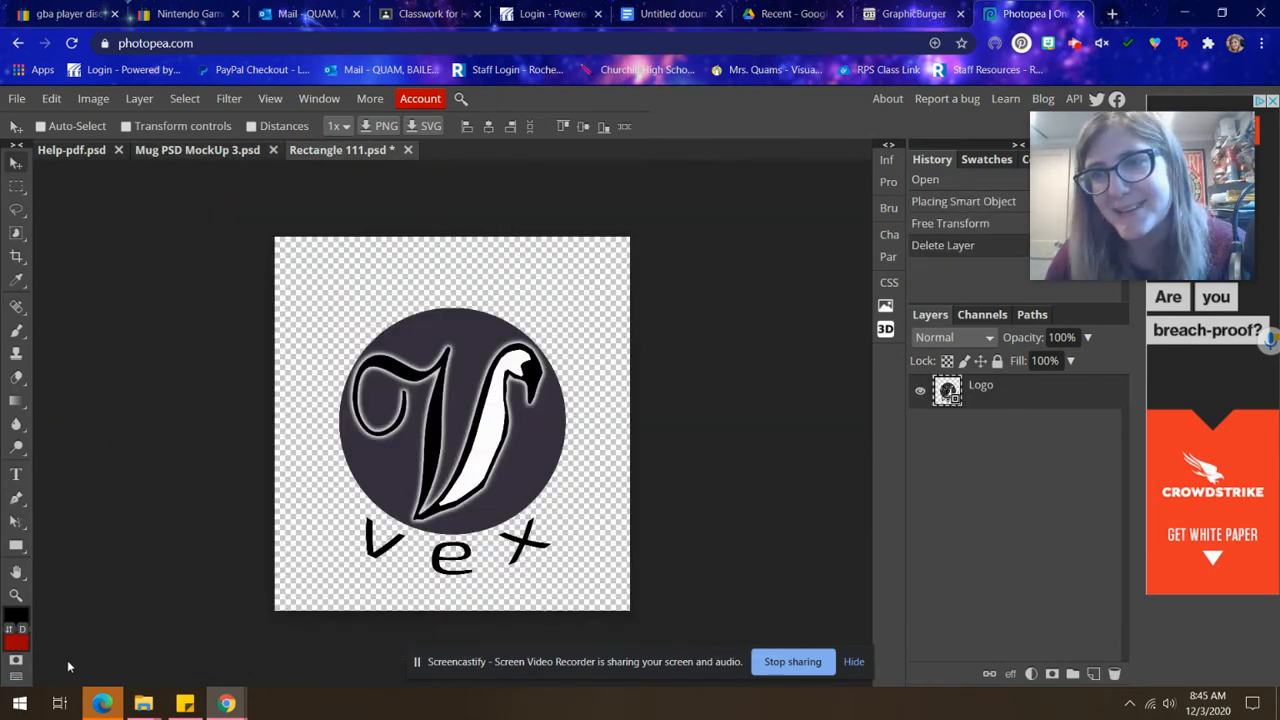
left_click(17, 98)
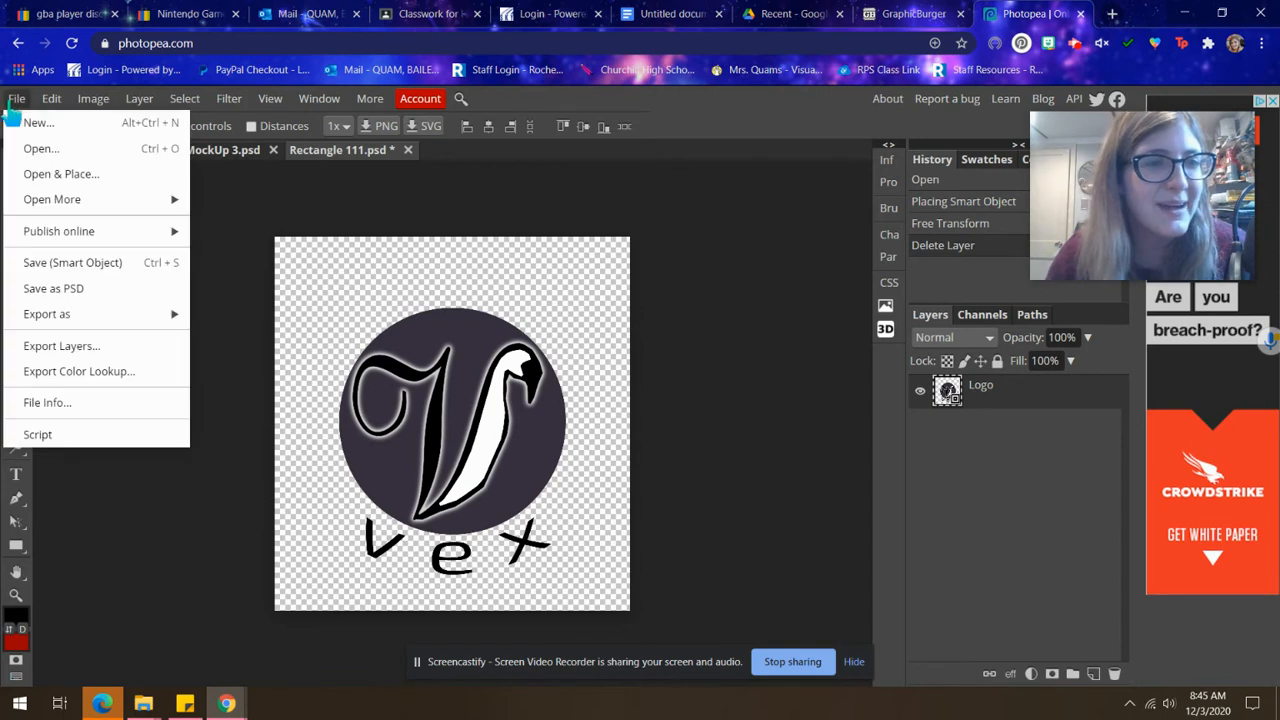
left_click(82, 268)
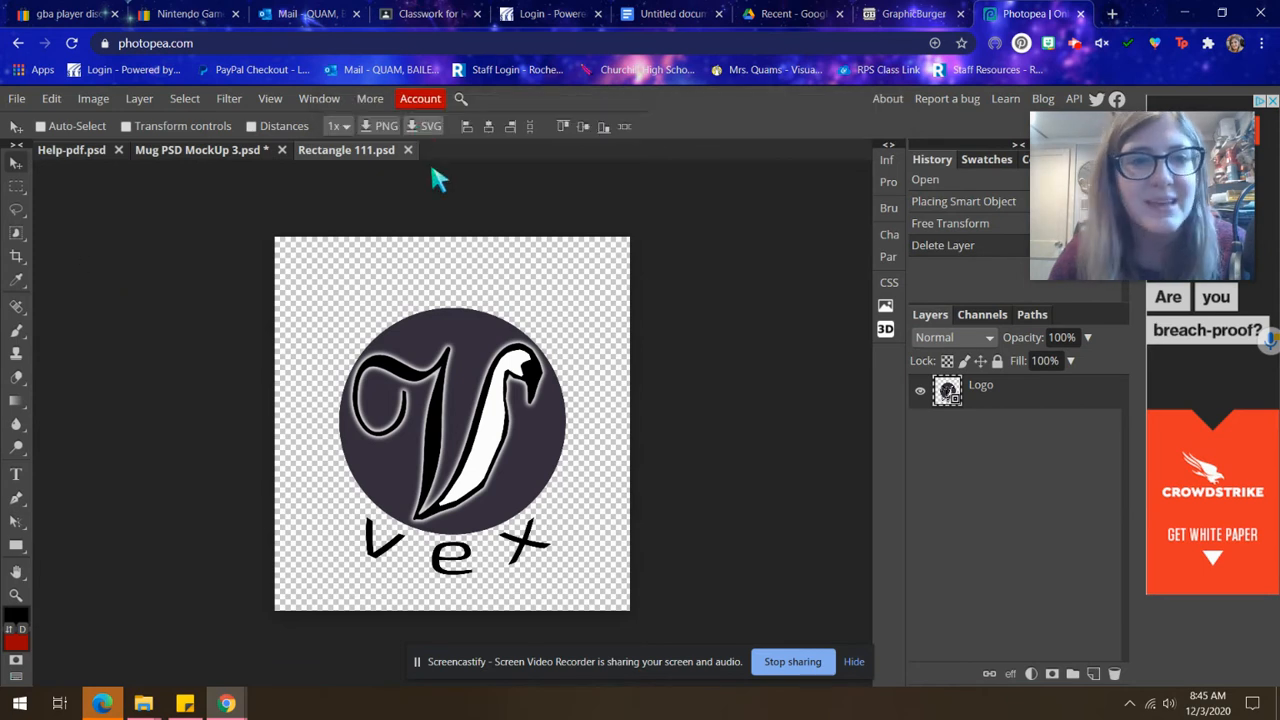
left_click(213, 157)
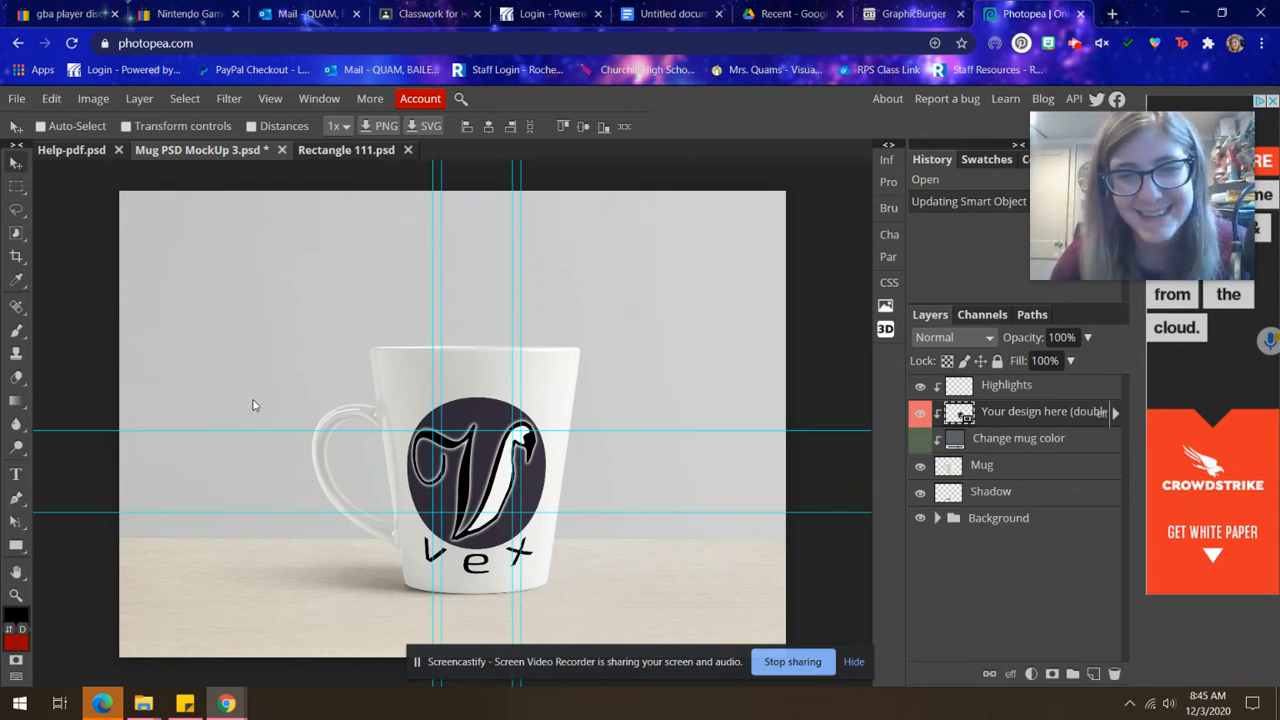
left_click(368, 160)
left_click(248, 150)
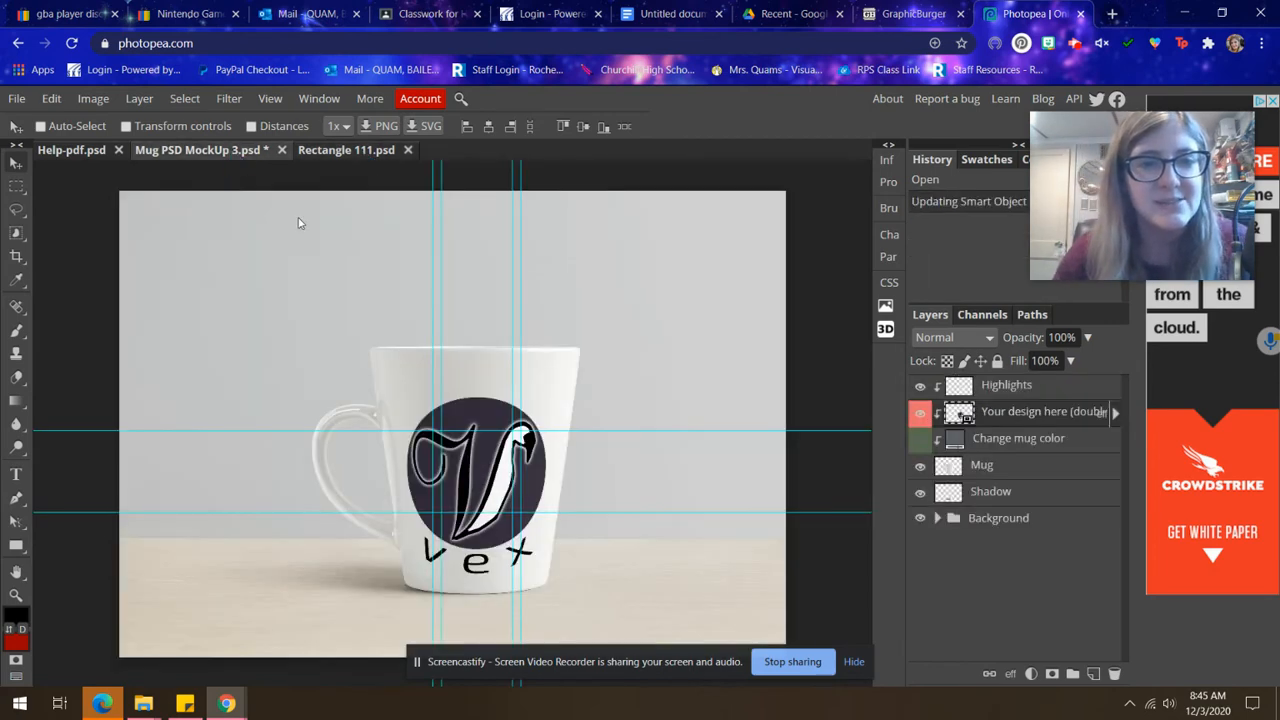
Scale the logo in the Rectangle 111 document to about 55% with Free Transform and place it at about X 824 px, Y 708 px.
left_click(355, 155)
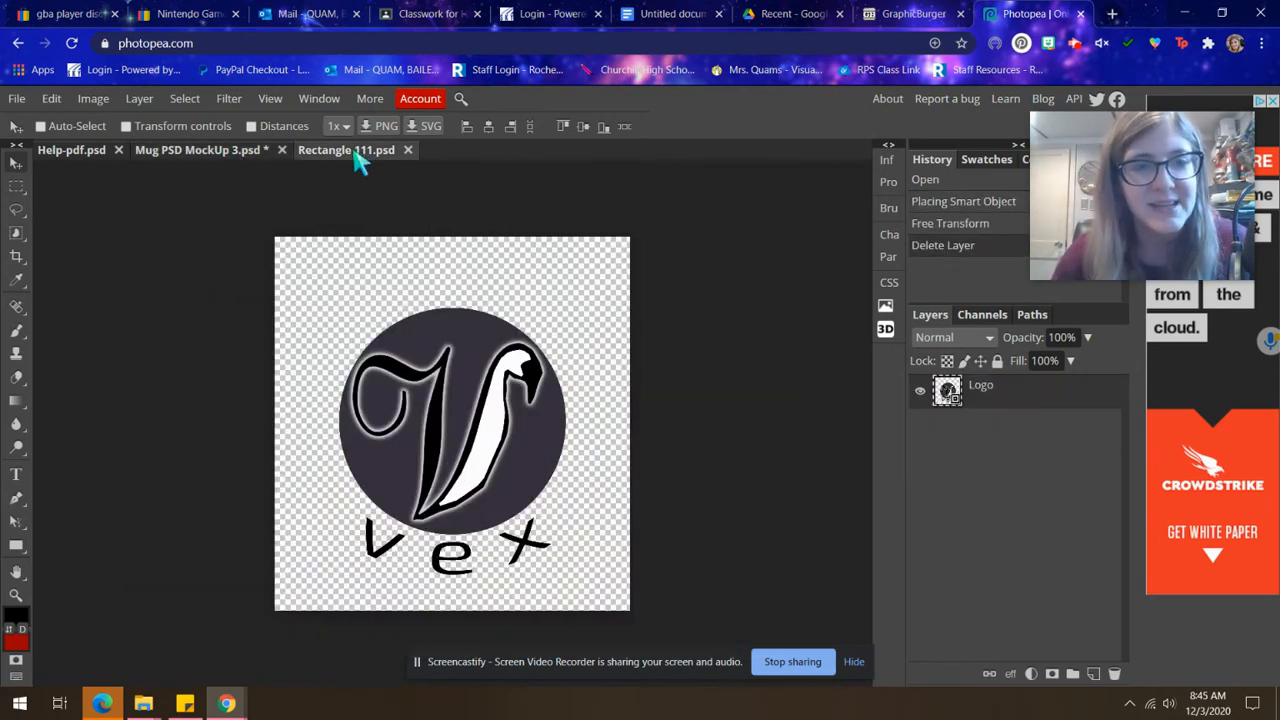
left_click(51, 98)
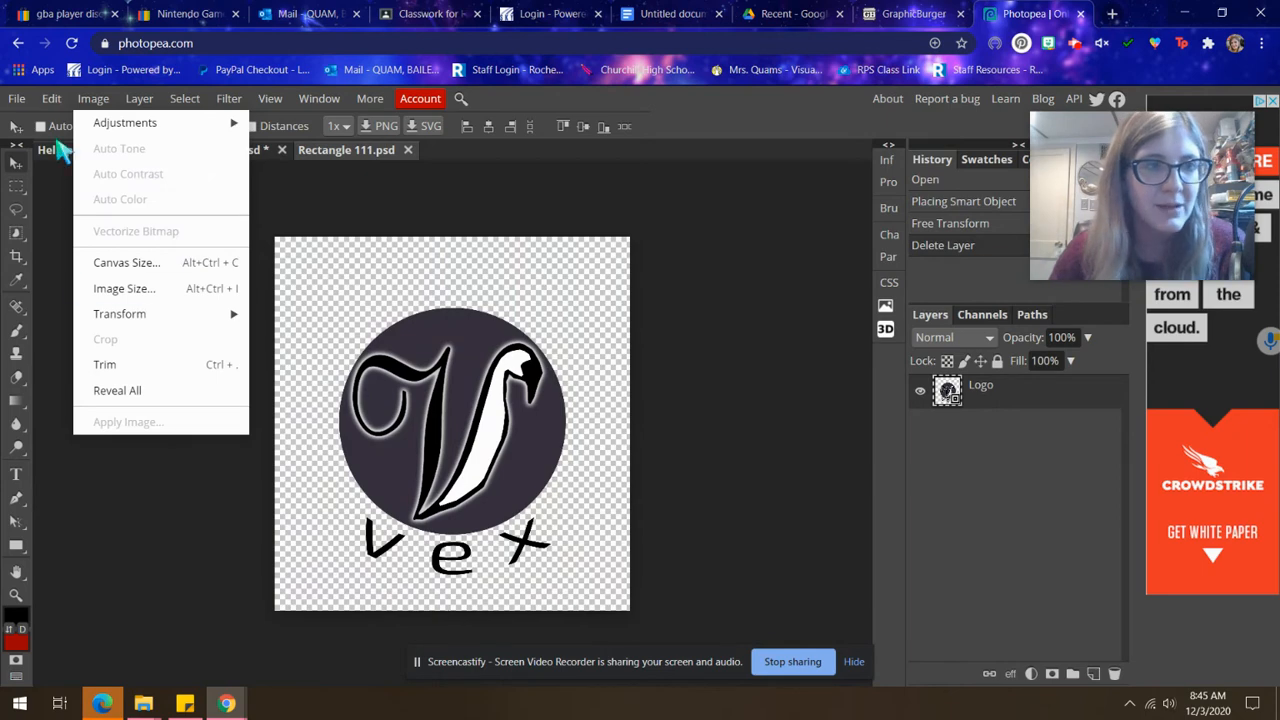
left_click(108, 480)
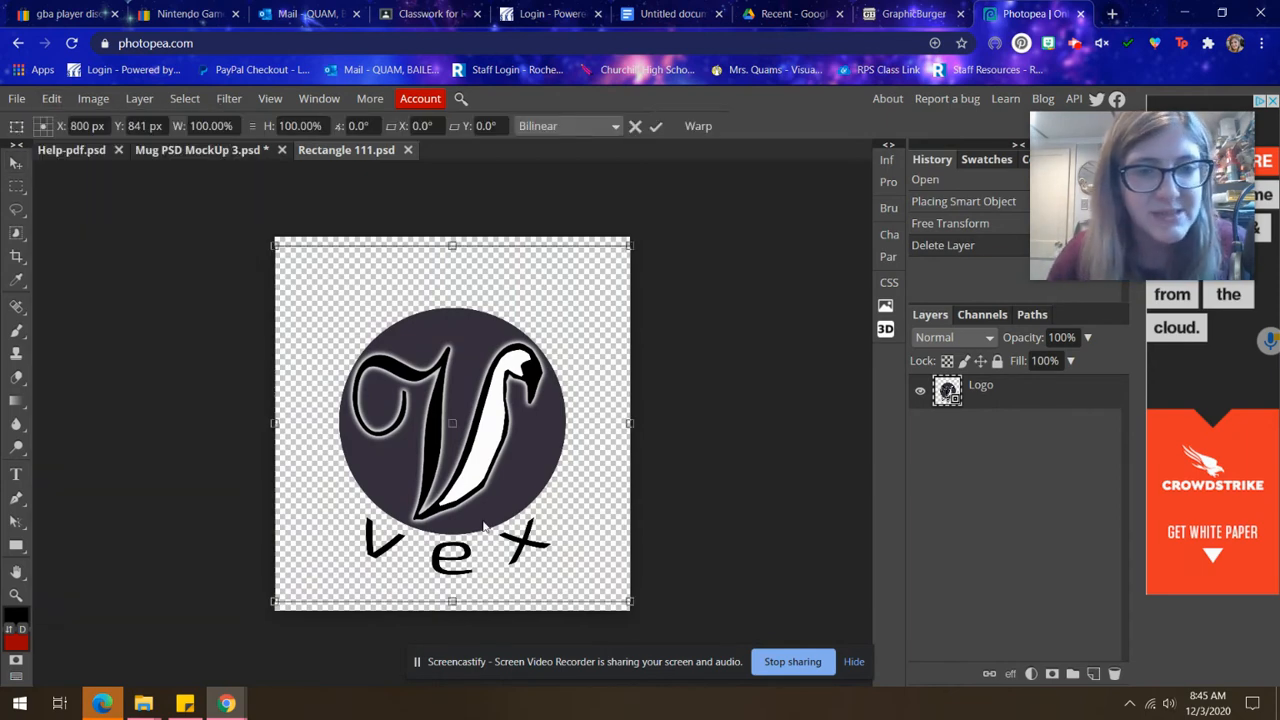
left_click_drag(628, 601, 470, 438)
left_click_drag(414, 362, 496, 404)
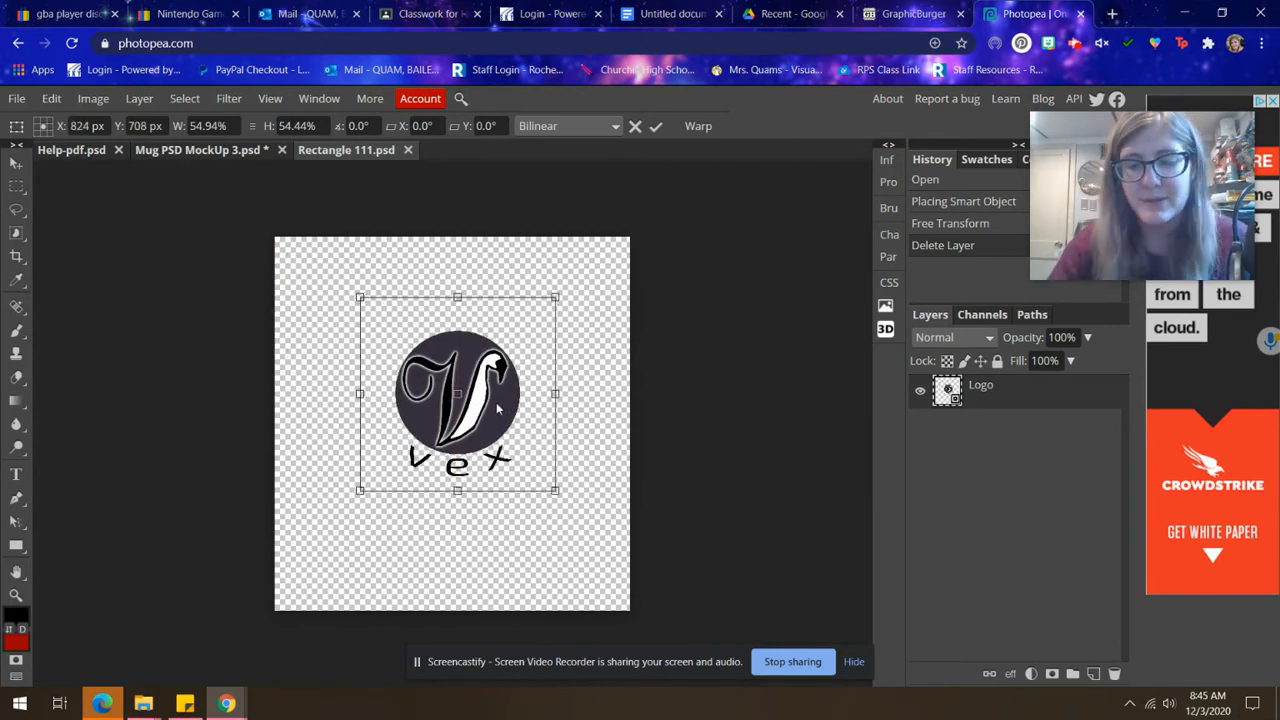
key("Return")
Update the smart object with the resized logo and view the result in the Mug PSD MockUp 3 document.
left_click(17, 99)
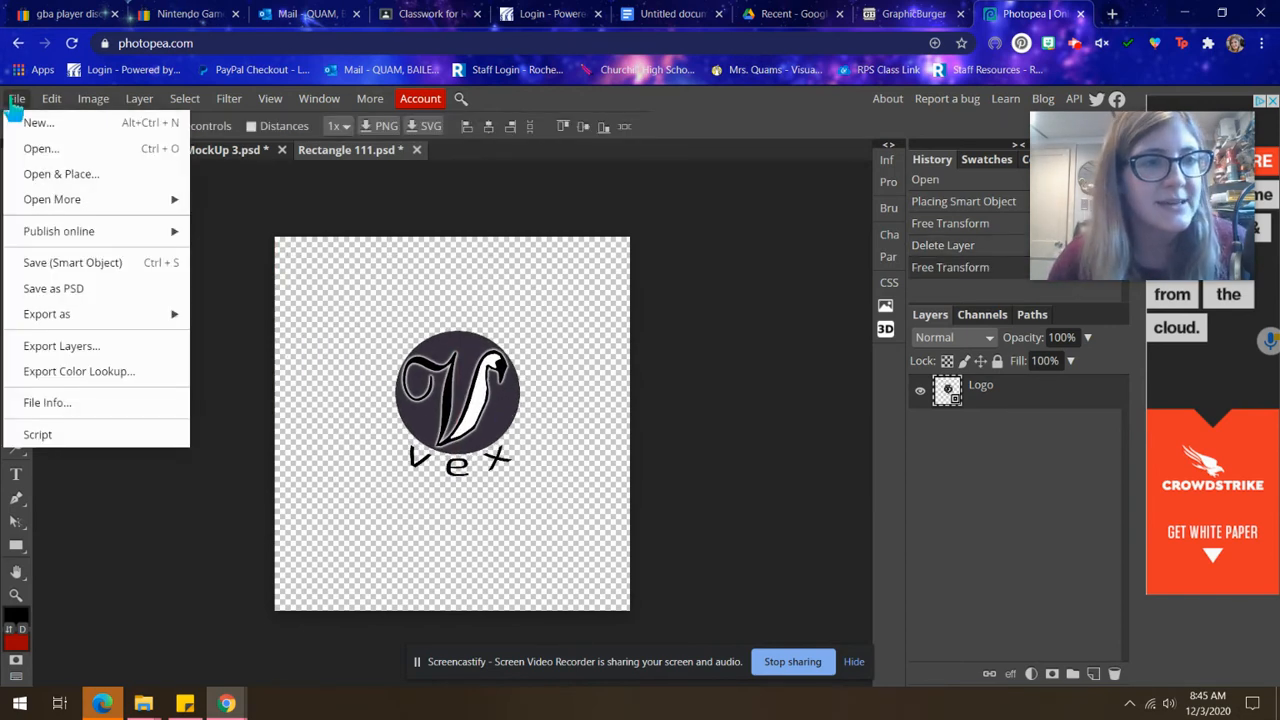
left_click(33, 263)
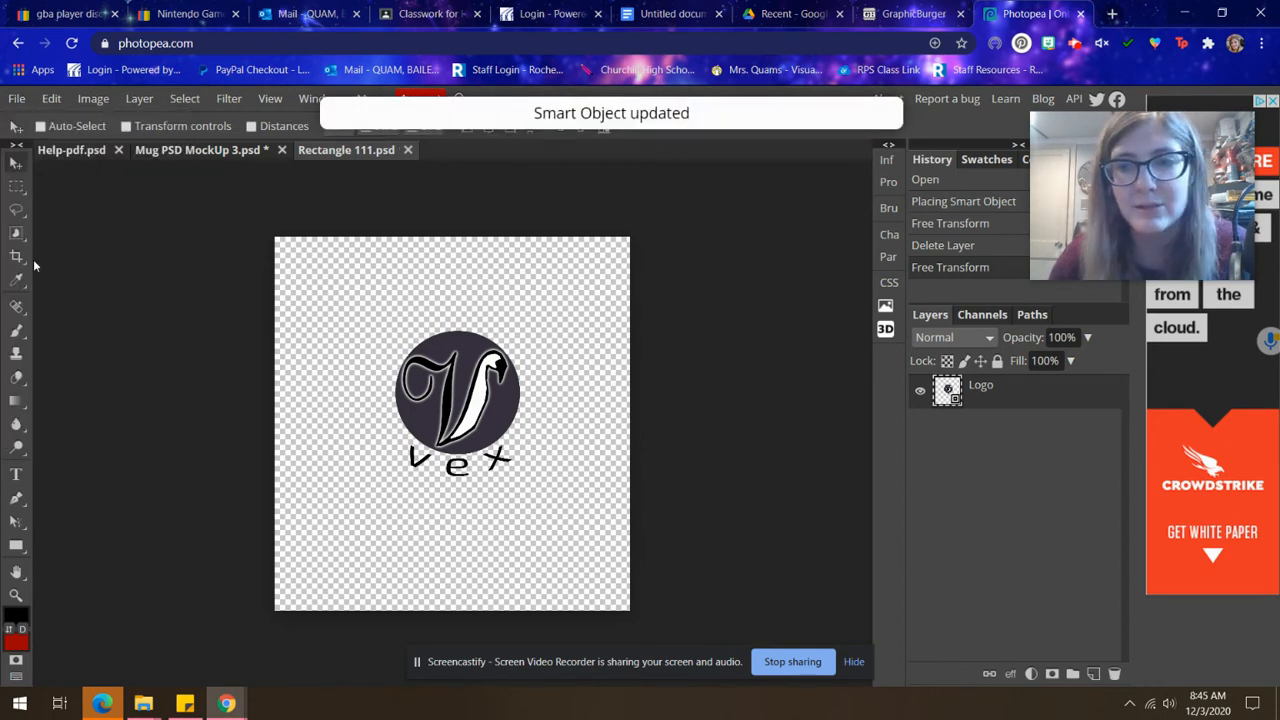
left_click(195, 150)
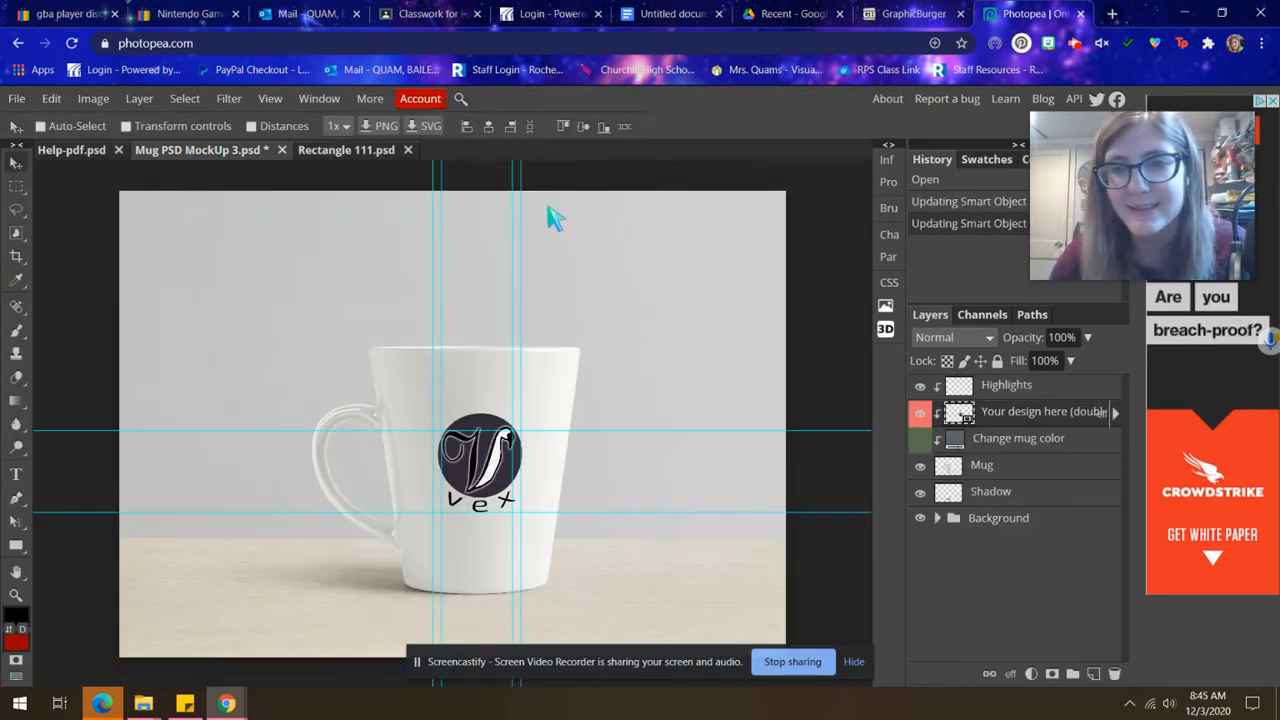
Set the "Change mug color" layer's fill to the light blue 6799d2.
left_click(957, 448)
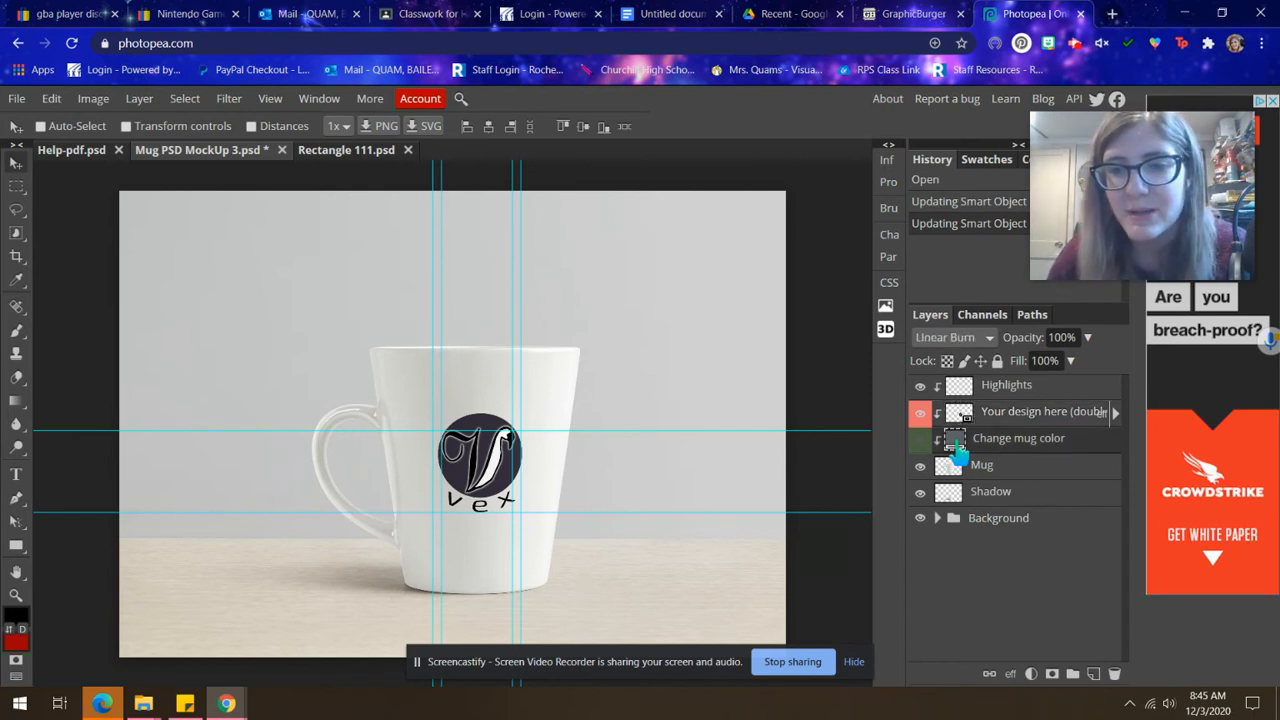
double_click(957, 448)
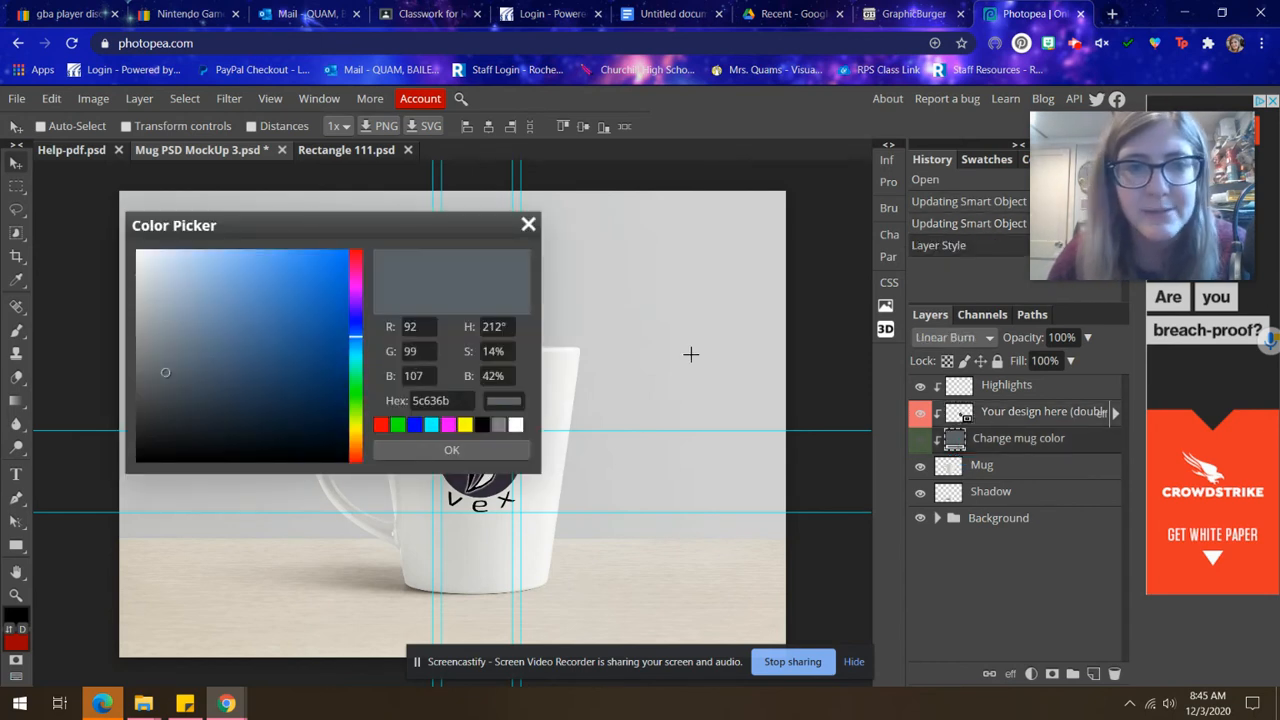
left_click_drag(368, 238, 921, 196)
left_click(869, 244)
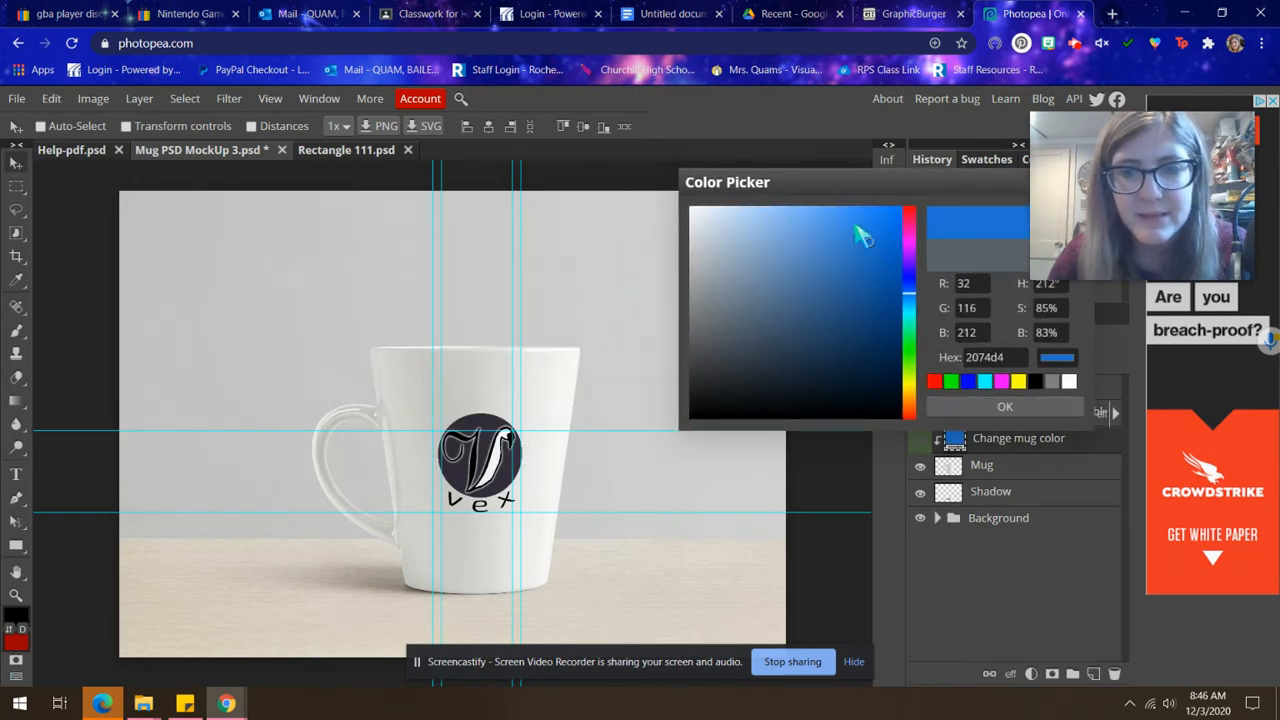
left_click_drag(857, 236, 798, 243)
left_click(1004, 407)
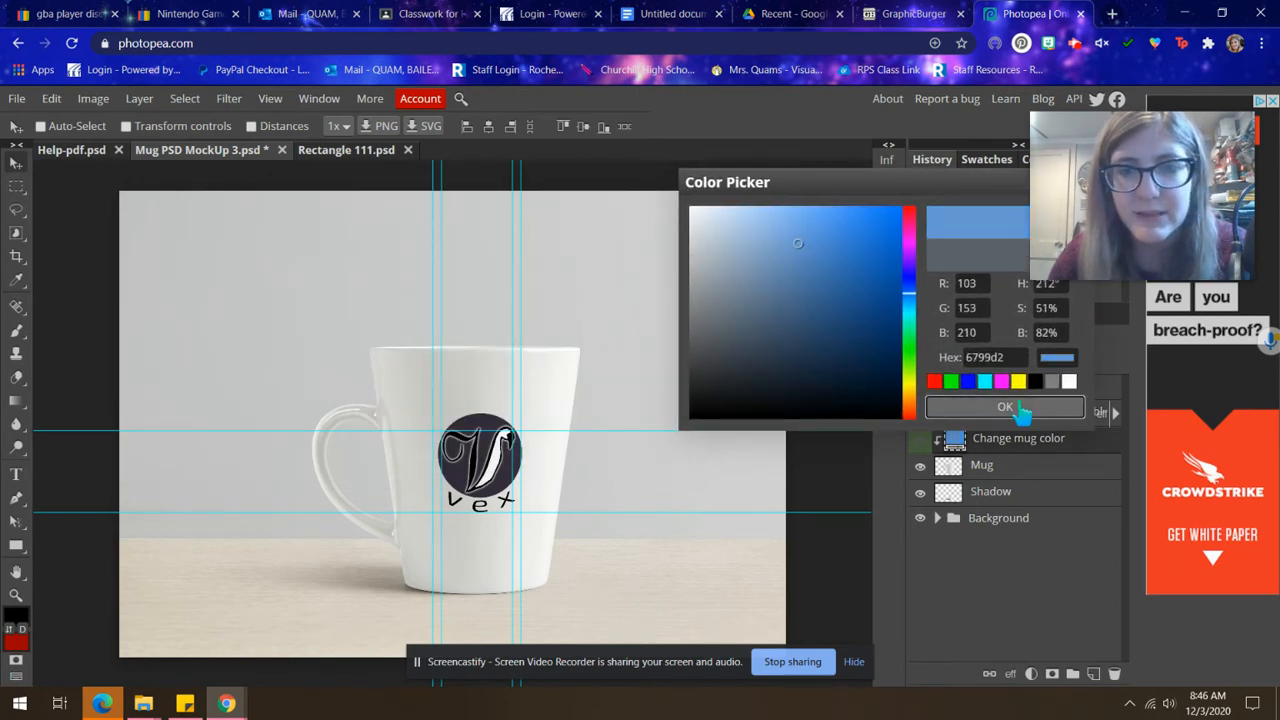
Turn on the "Change mug color" layer's visibility and set its fill to the bright blue 0278ff.
left_click(920, 466)
left_click(920, 467)
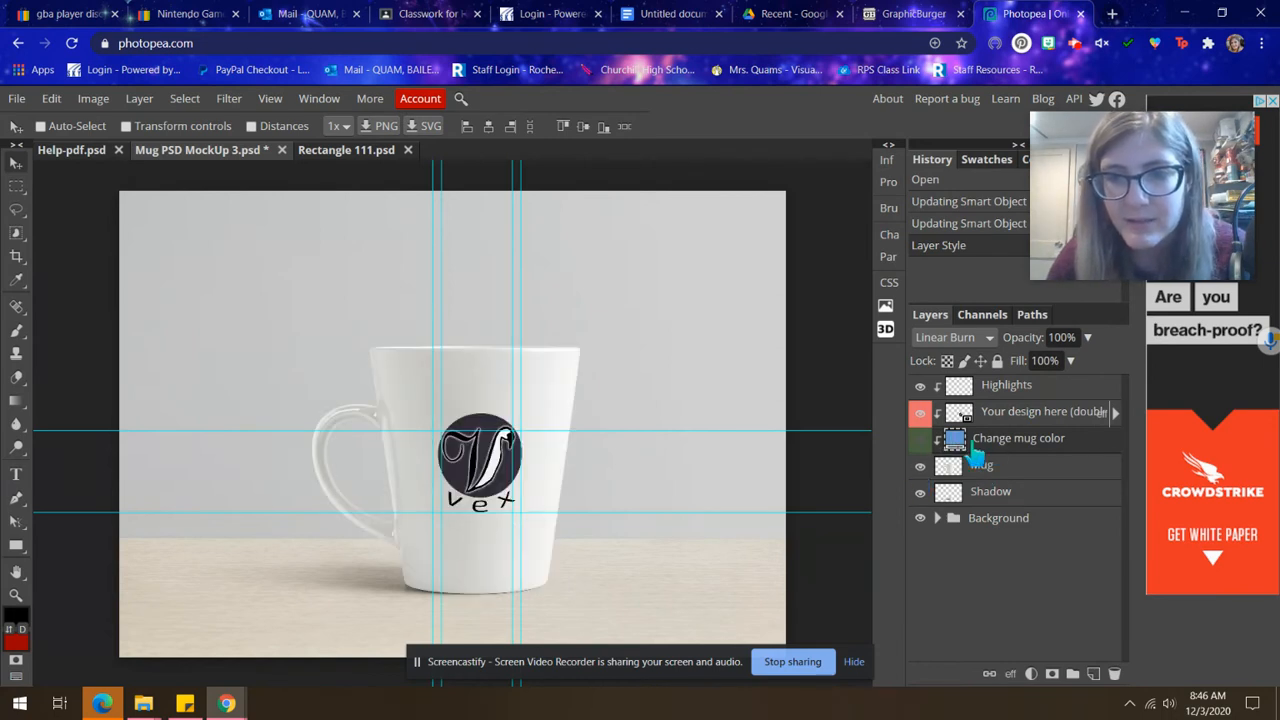
double_click(954, 439)
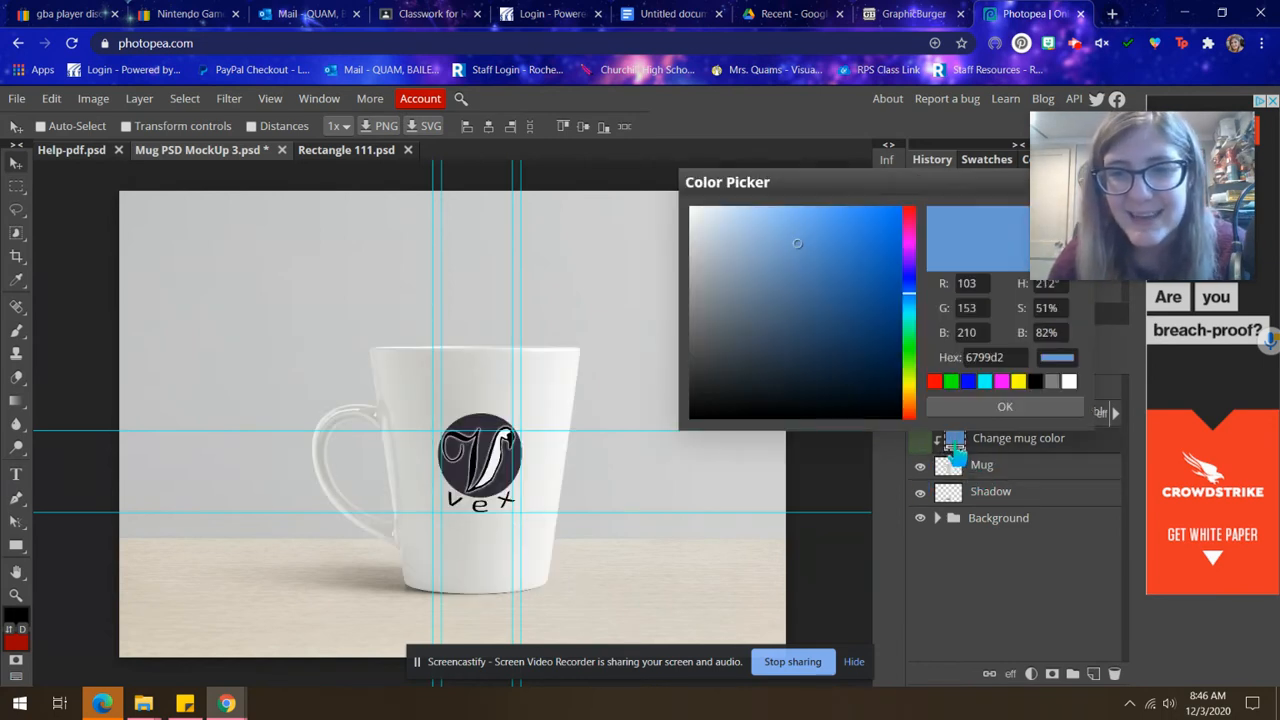
left_click_drag(871, 277, 899, 210)
left_click(1005, 407)
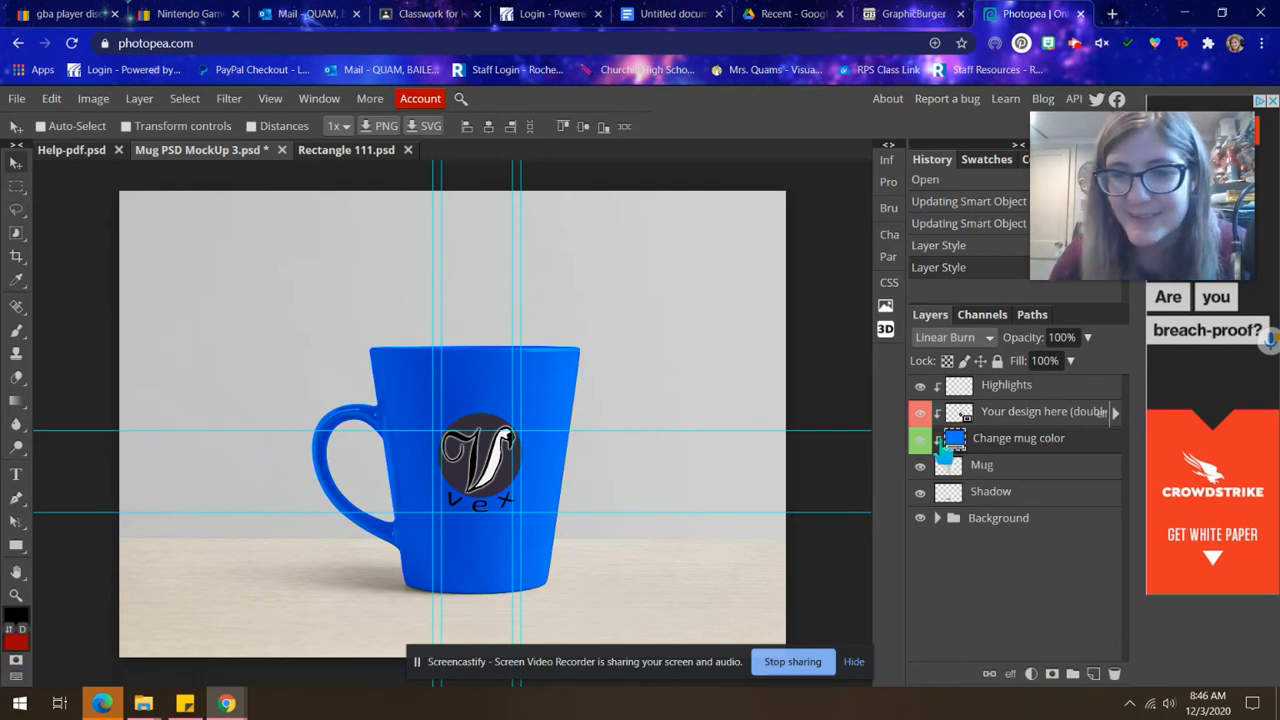
Try softer blues for the "Change mug color" layer's fill, then set it to the muted purple 9983ac.
double_click(950, 440)
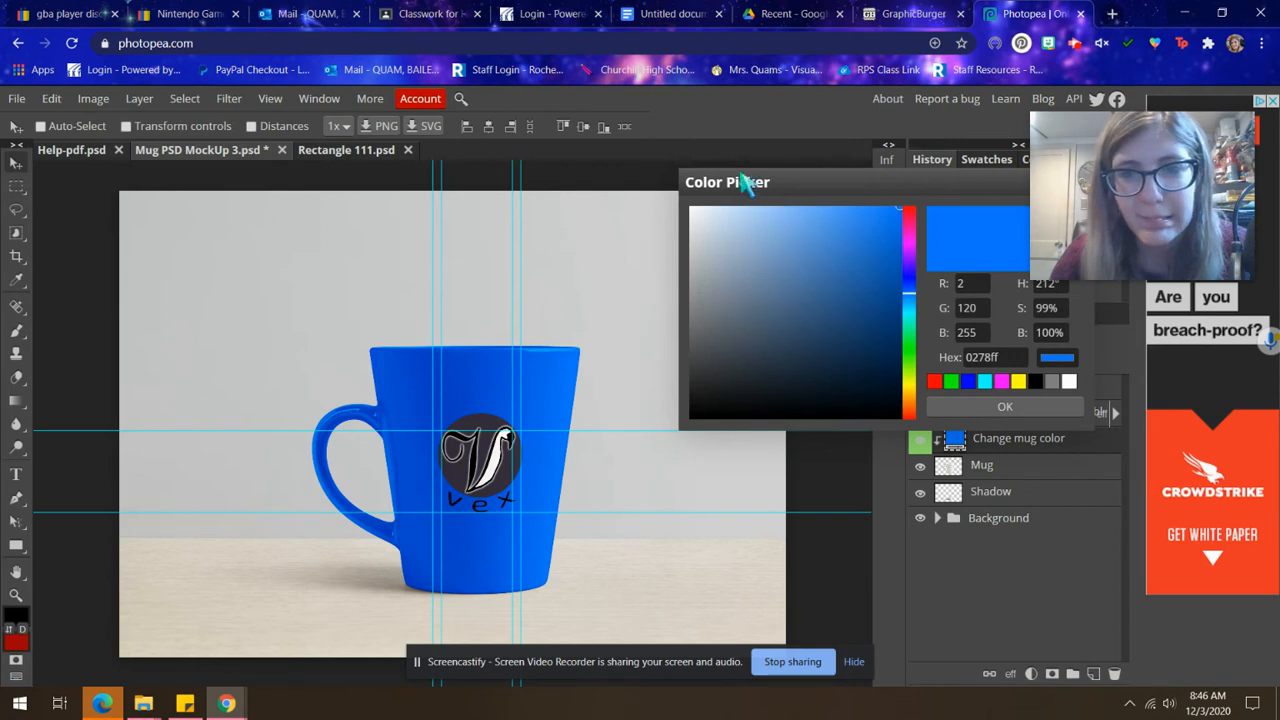
left_click_drag(741, 208, 745, 182)
left_click(744, 260)
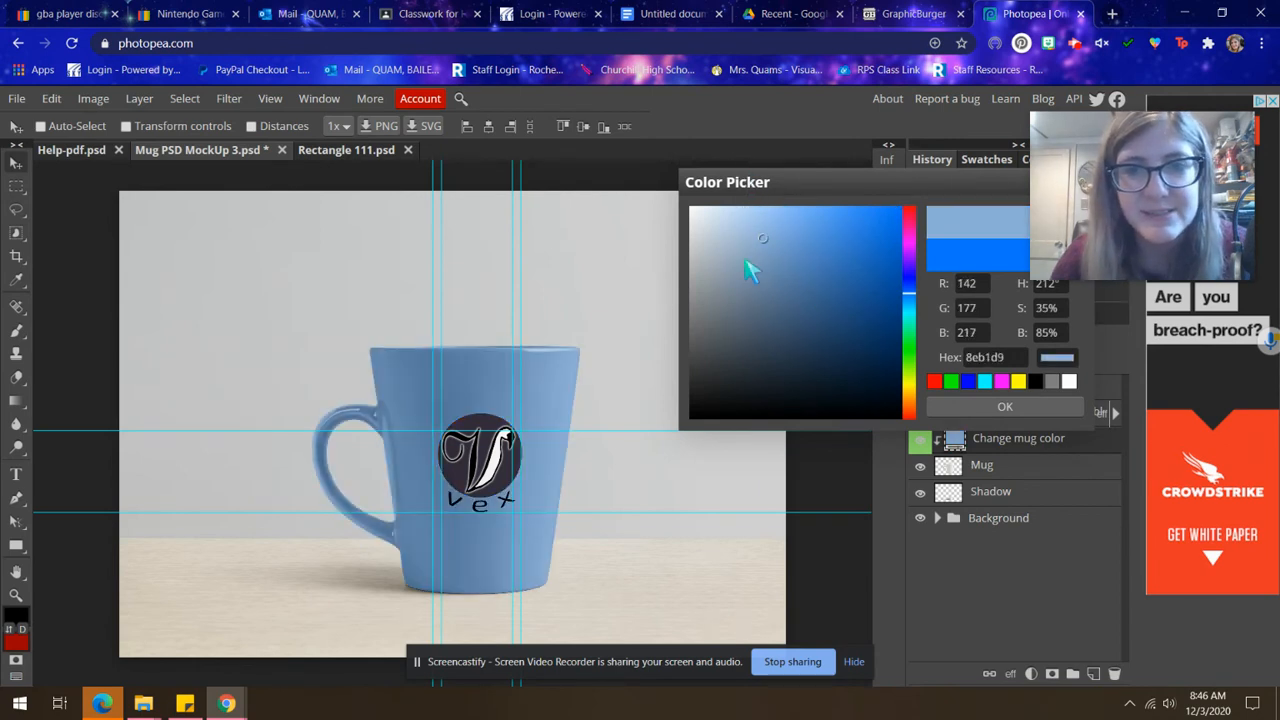
left_click(749, 283)
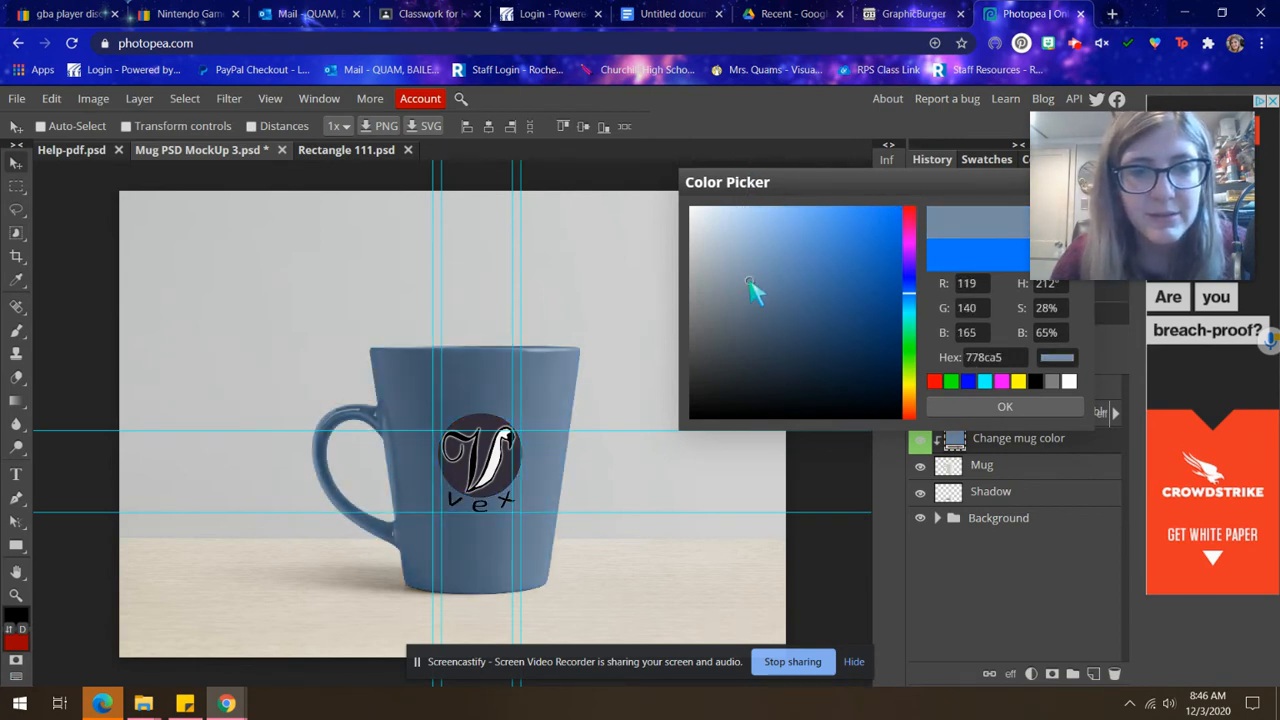
left_click(740, 275)
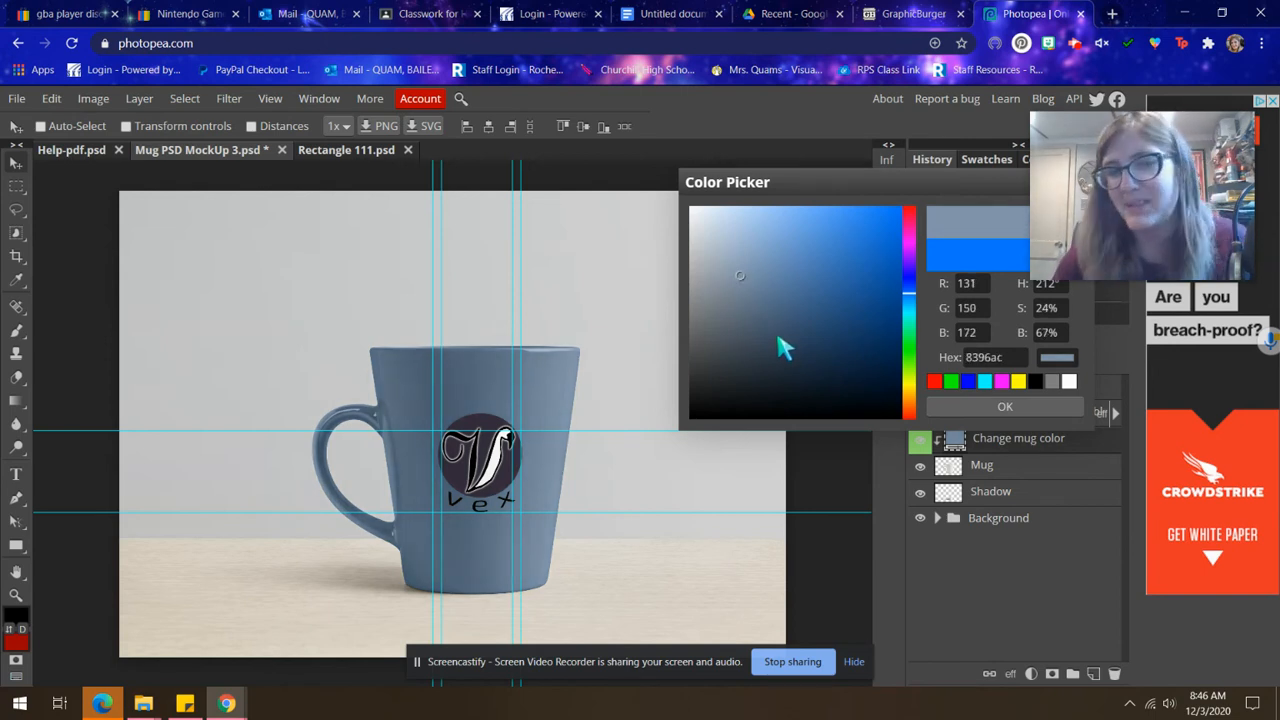
mouse_move(913, 252)
left_mouse_down()
mouse_move(895, 382)
mouse_move(874, 240)
mouse_move(882, 258)
left_mouse_up()
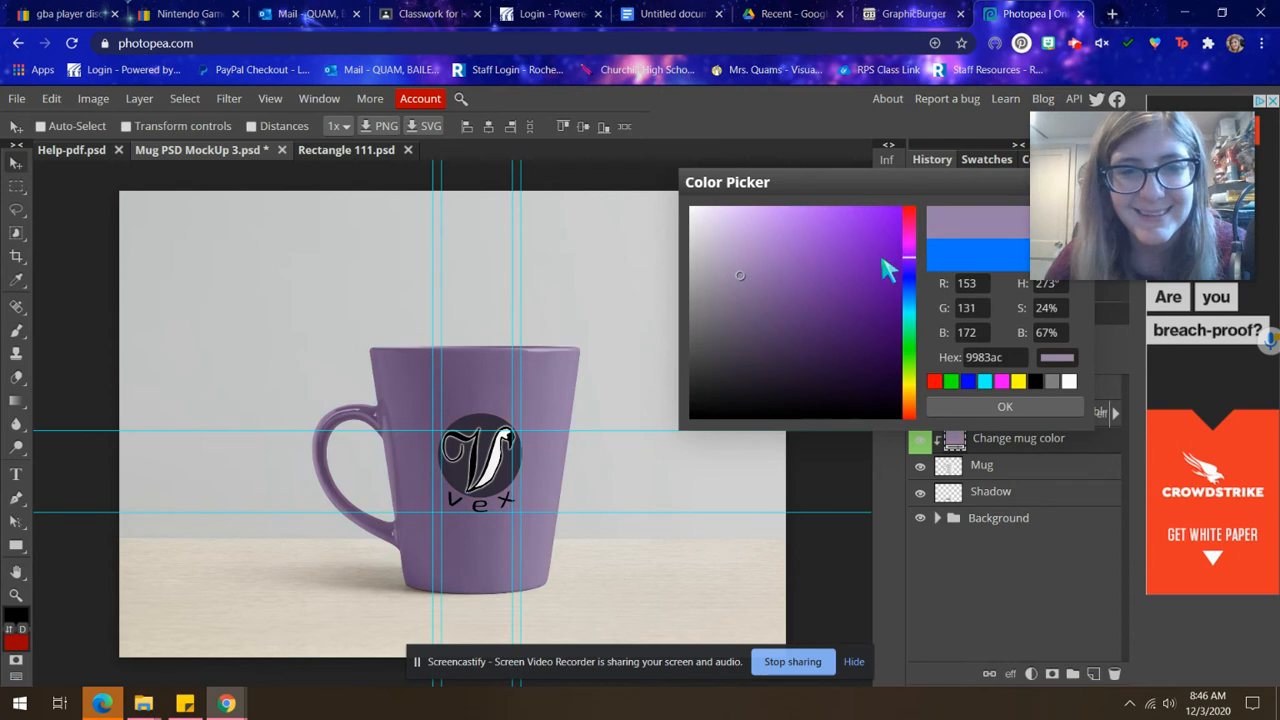
left_click(1058, 408)
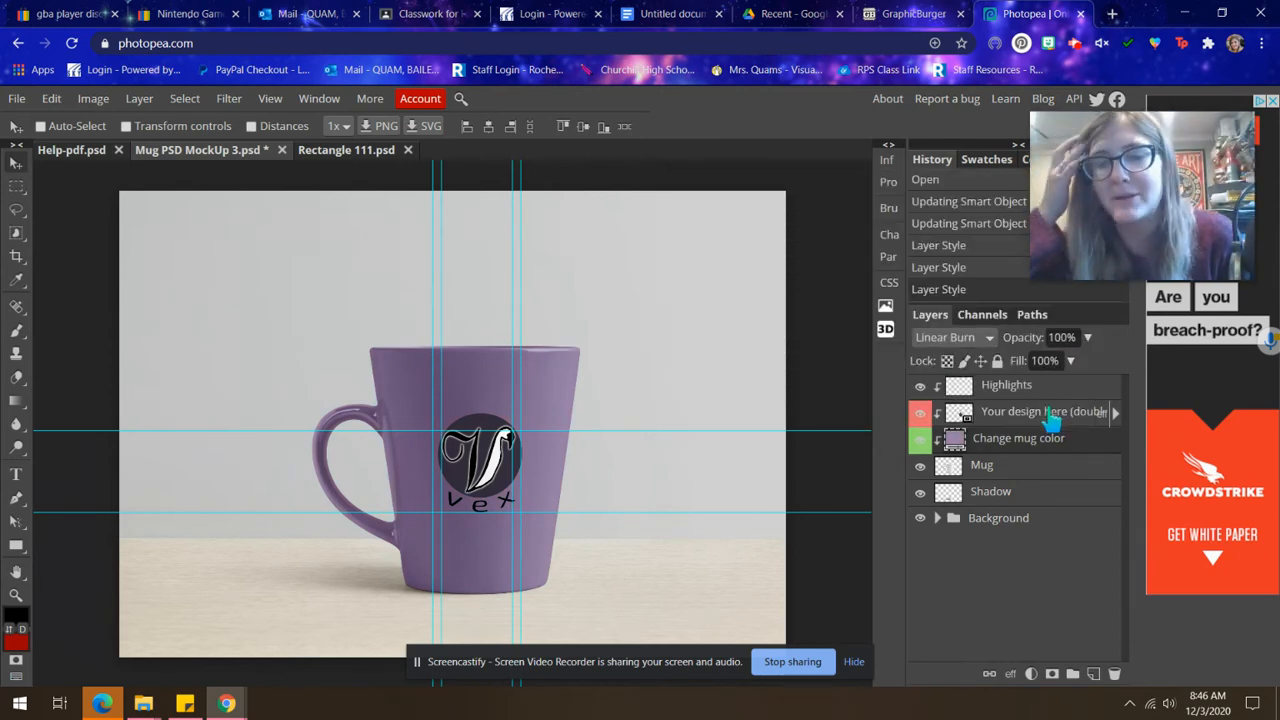
Examine the export formats offered for the finished mug mock-up.
left_click(17, 98)
mouse_move(88, 322)
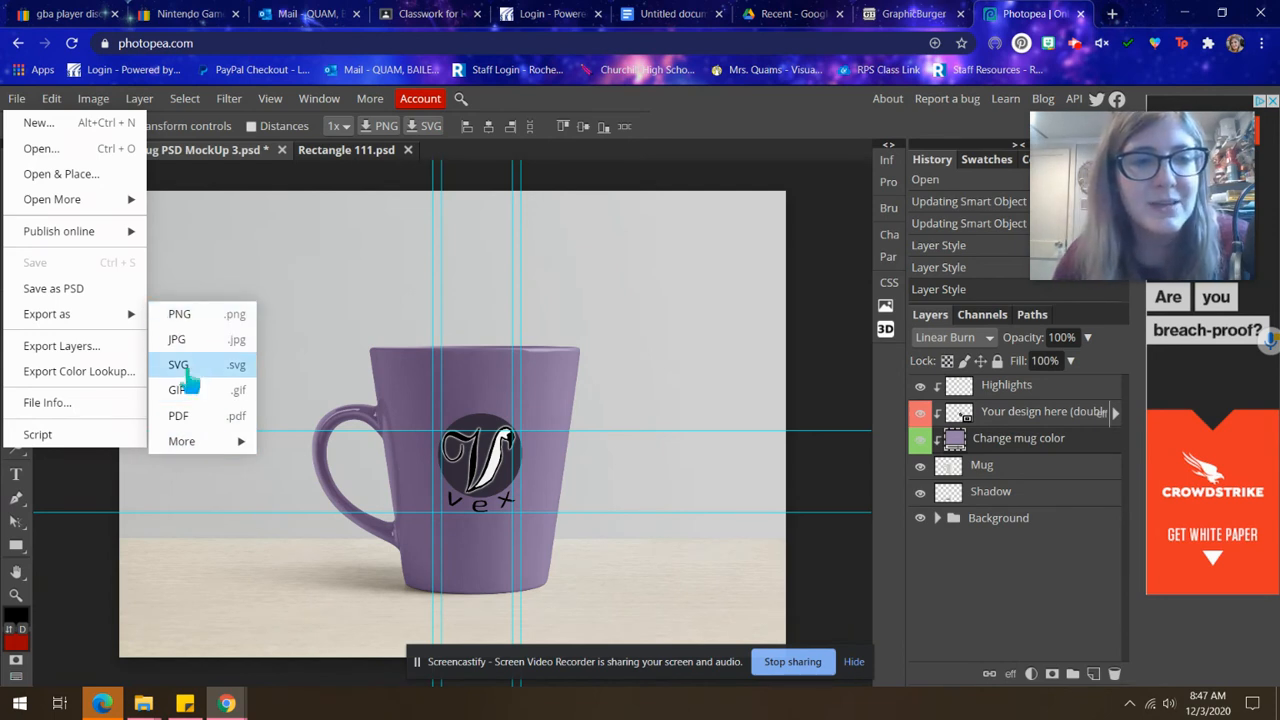
left_click(33, 103)
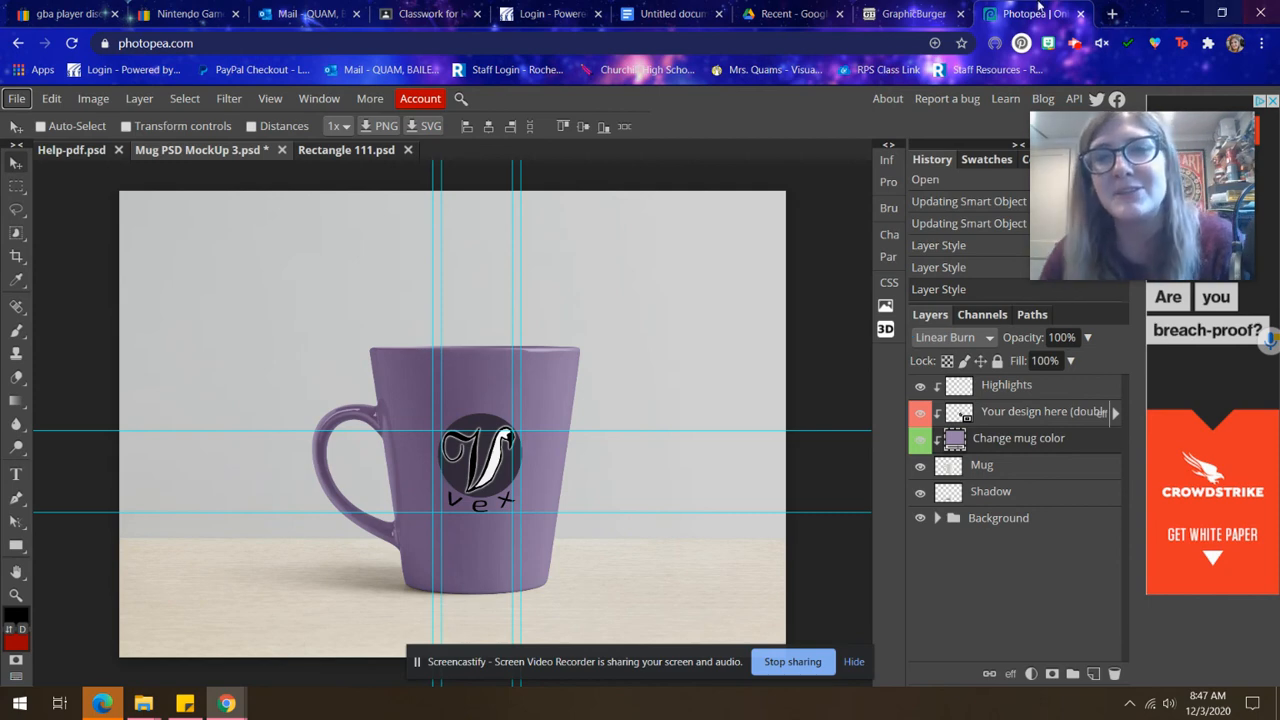
left_click(910, 13)
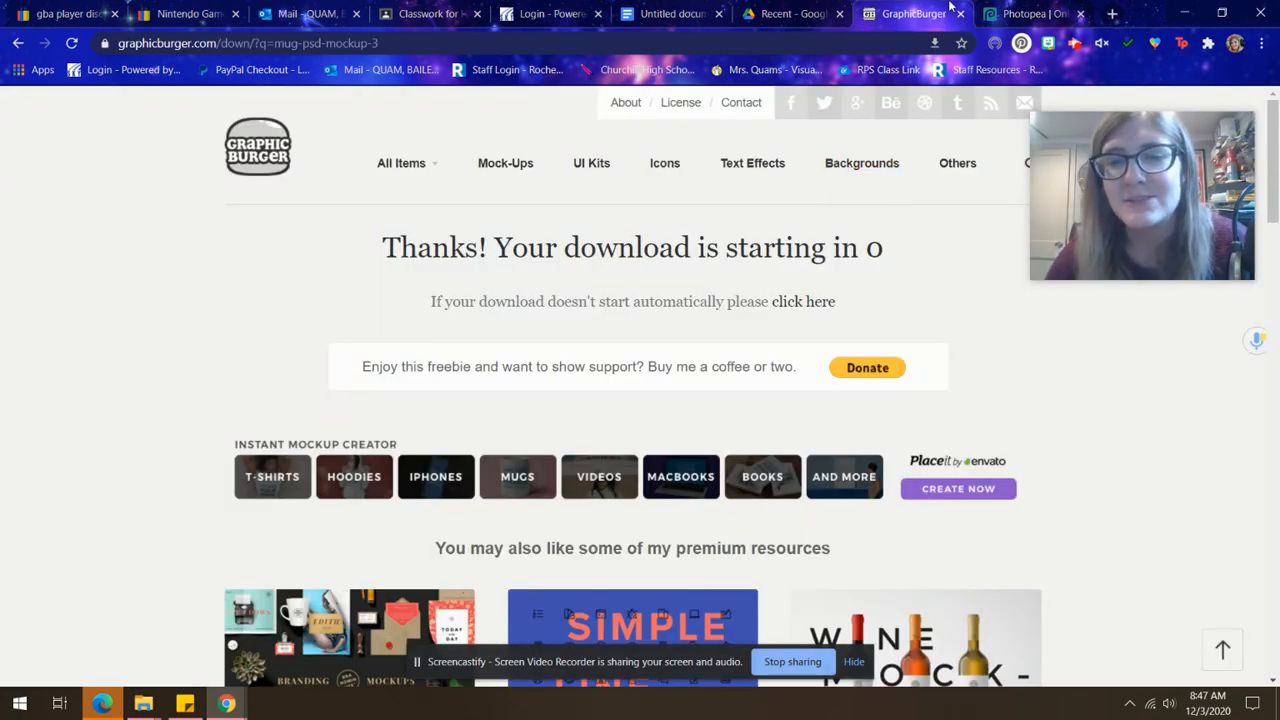
left_click(1024, 10)
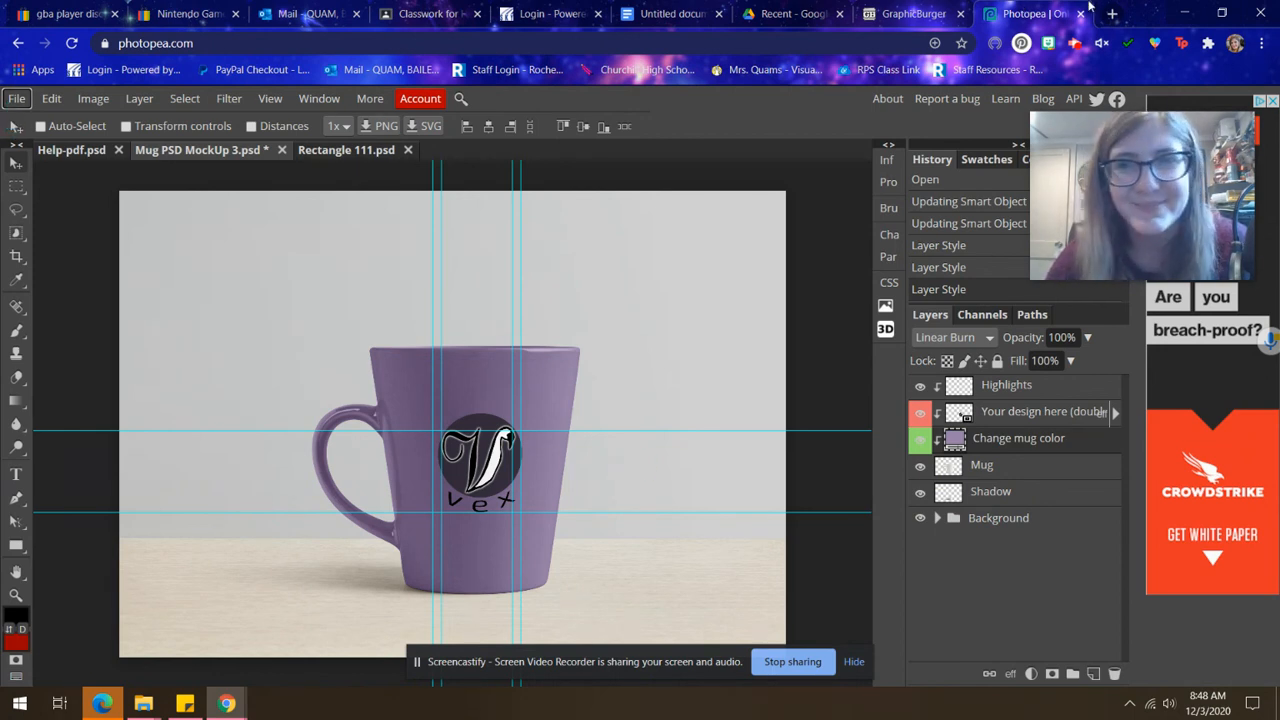
left_click(1074, 43)
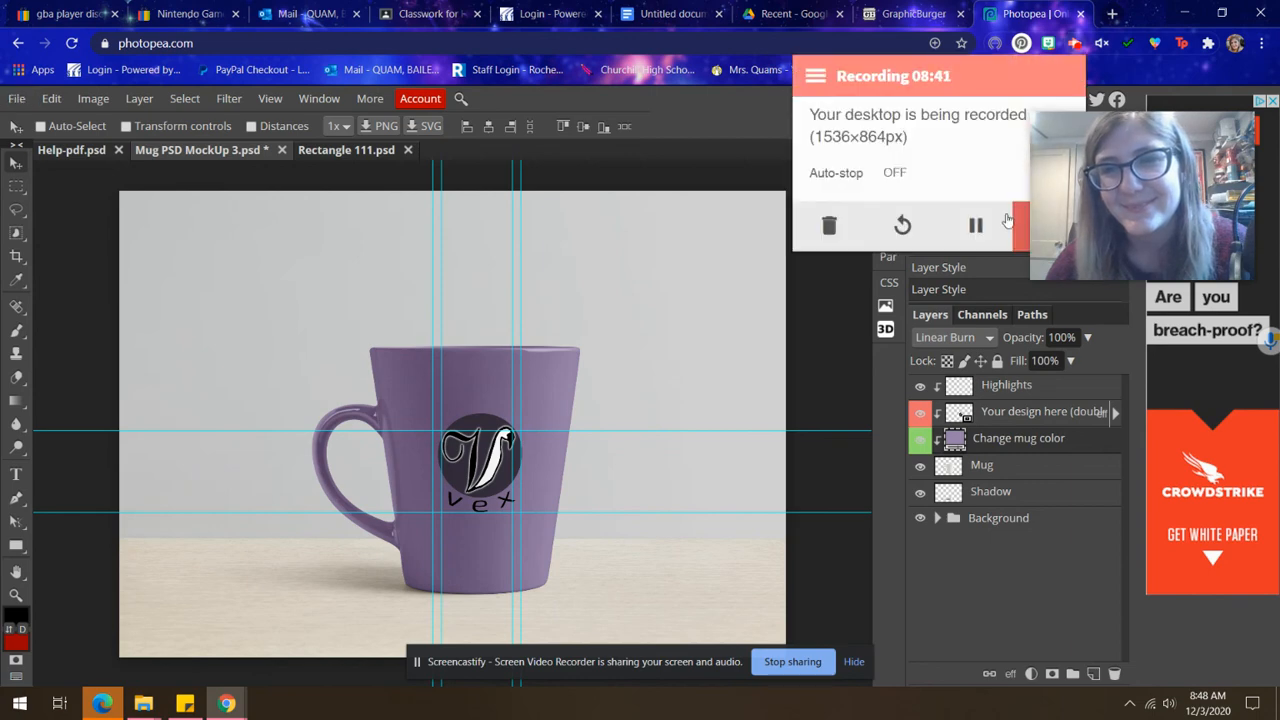